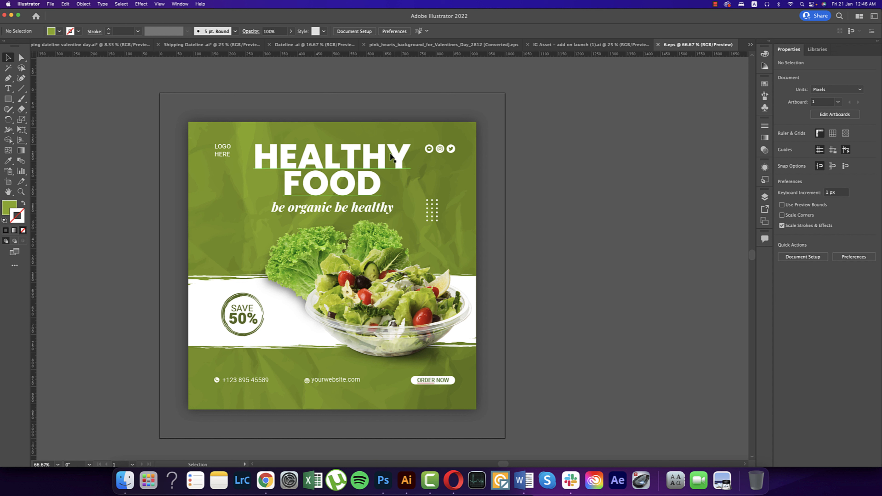
left_click(390, 157)
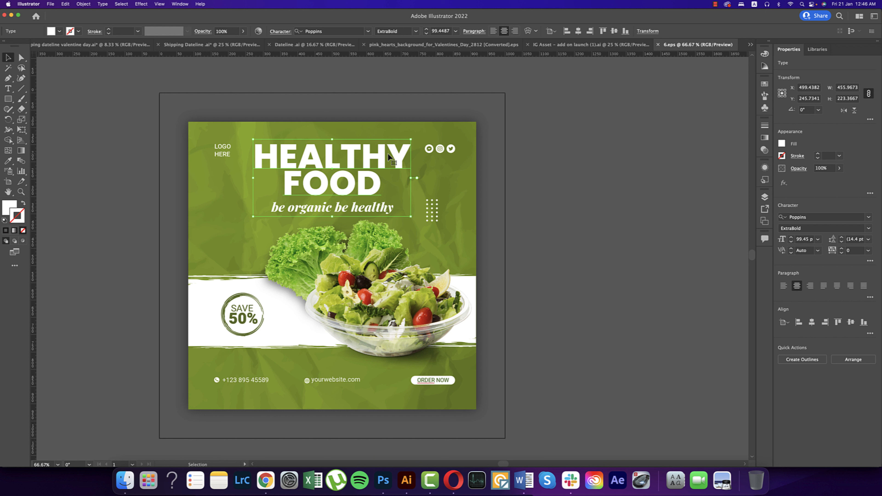
left_click(521, 178)
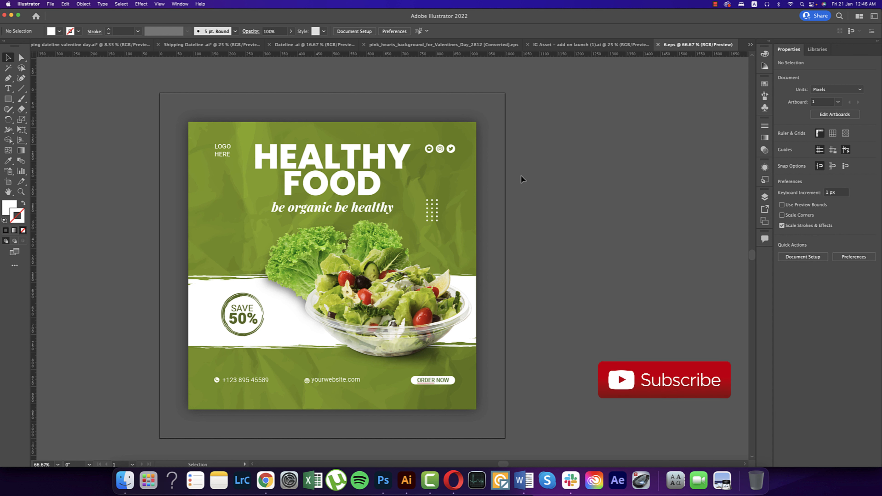
Start exporting the Healthy Food artwork as 6.psd in the Photoshop (psd) format.
left_click(50, 4)
mouse_move(83, 144)
left_click(146, 150)
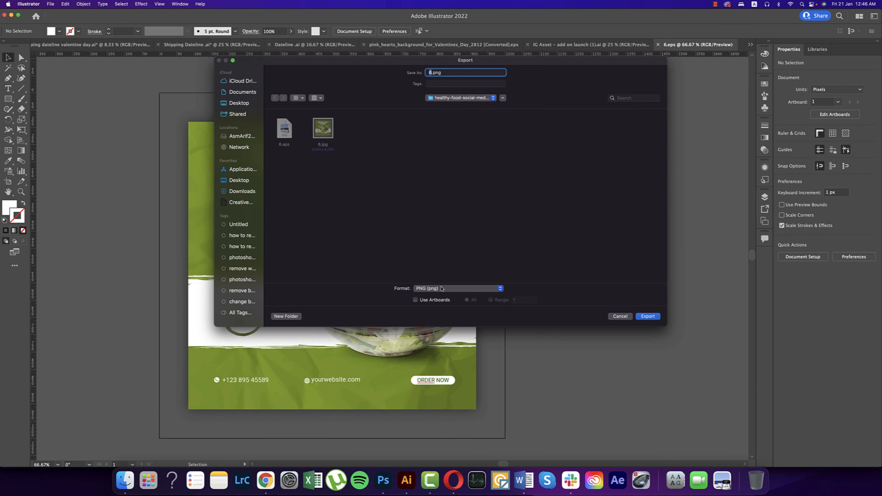
left_click(441, 289)
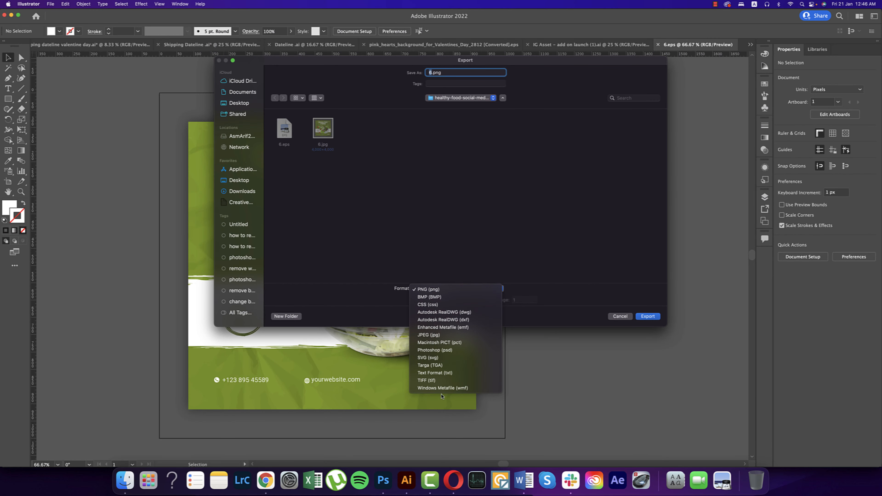
left_click(438, 350)
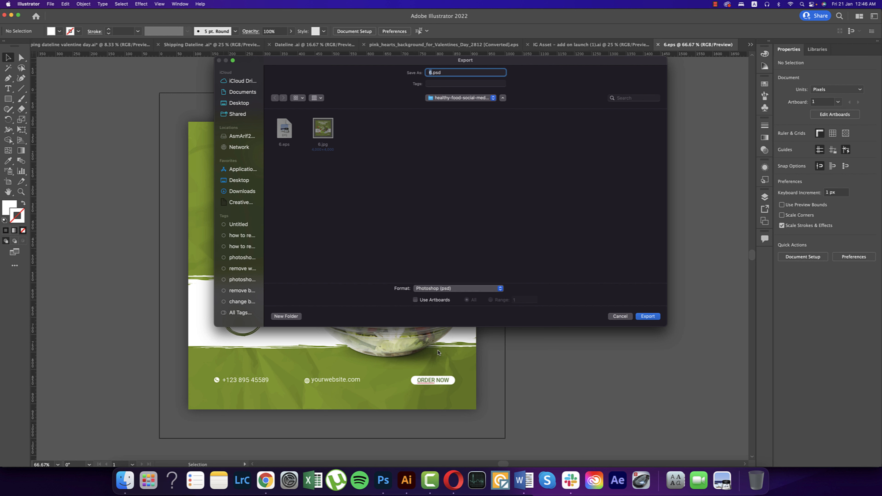
left_click(647, 316)
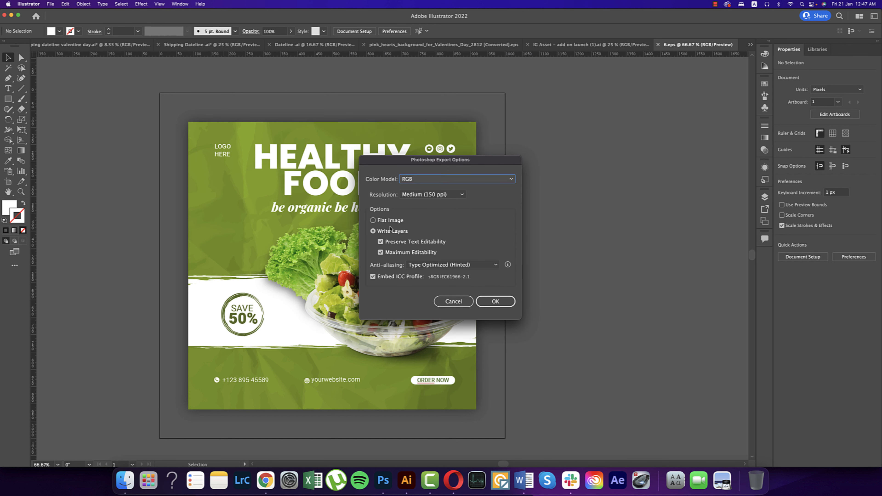
Complete the Photoshop export with the RGB color model, Write Layers and Type Optimized (Hinted) anti-aliasing.
left_click(419, 179)
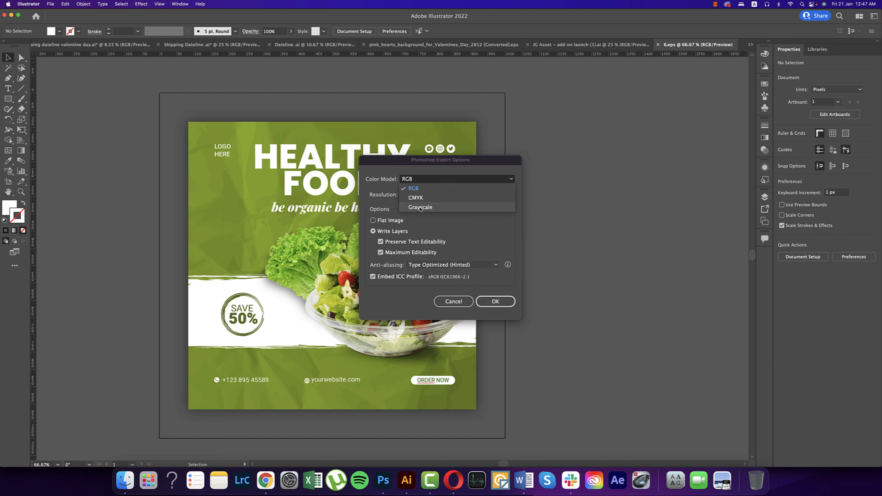
left_click(423, 232)
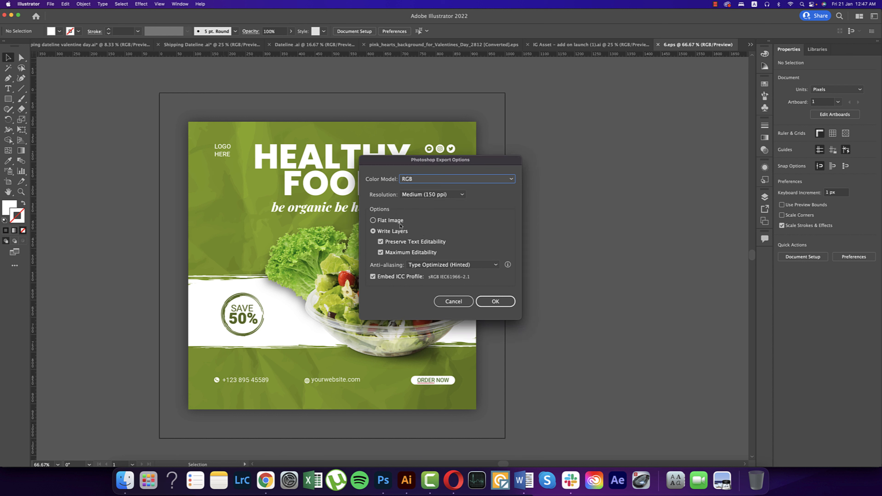
left_click(390, 221)
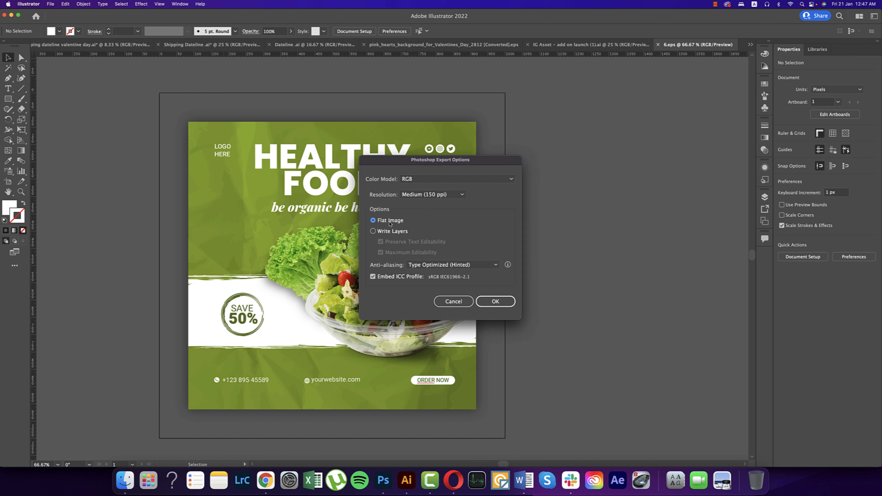
left_click(388, 231)
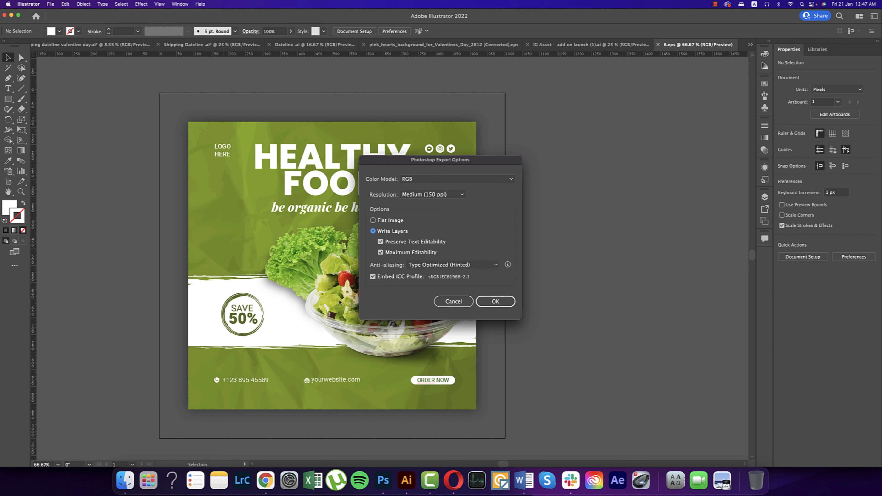
left_click(461, 266)
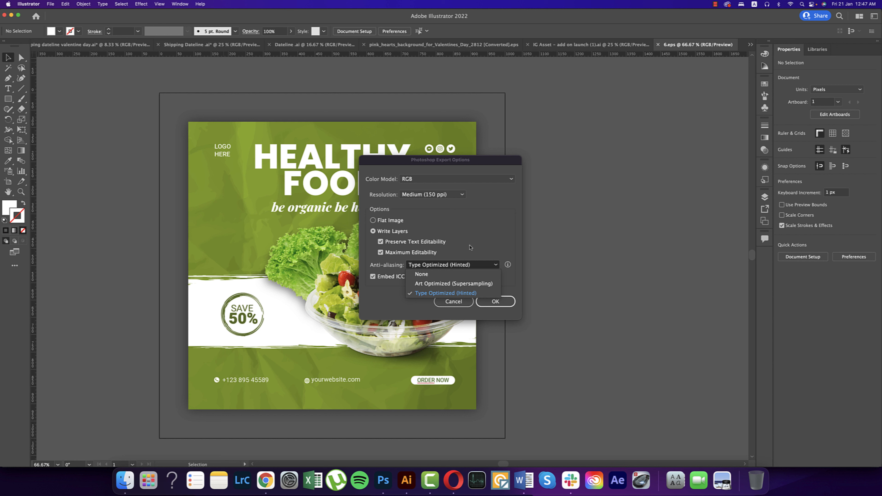
left_click(432, 267)
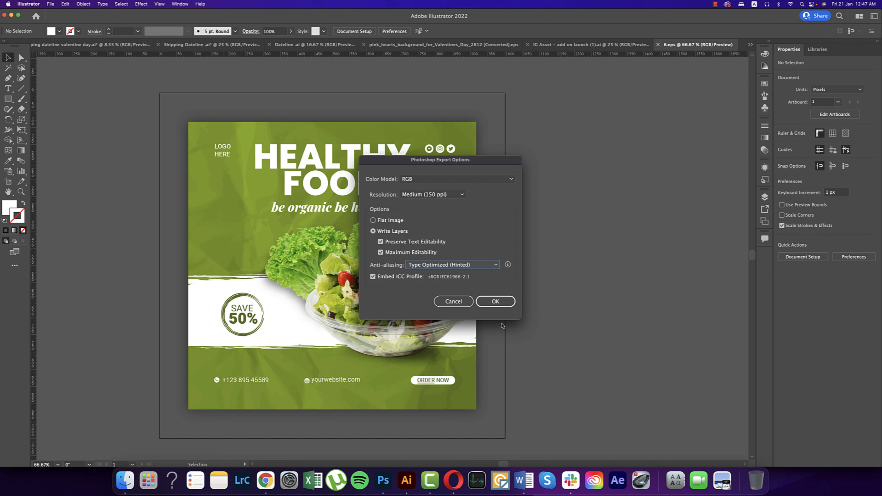
left_click(505, 305)
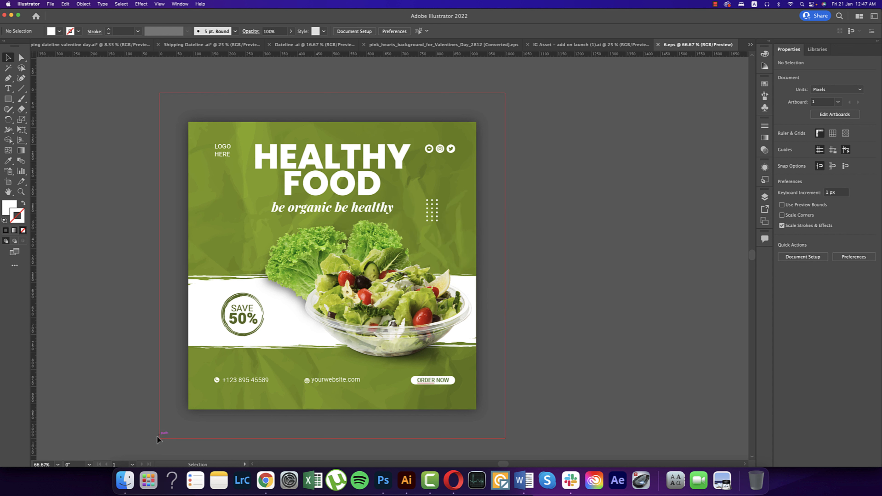
Switch to Finder and open the exported 6.psd file with Adobe Photoshop 2022.
left_click(122, 478)
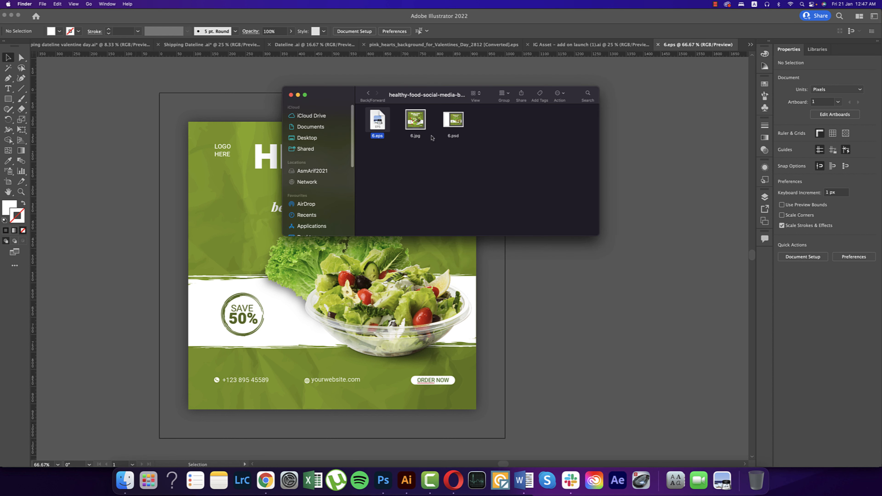
left_click(461, 128)
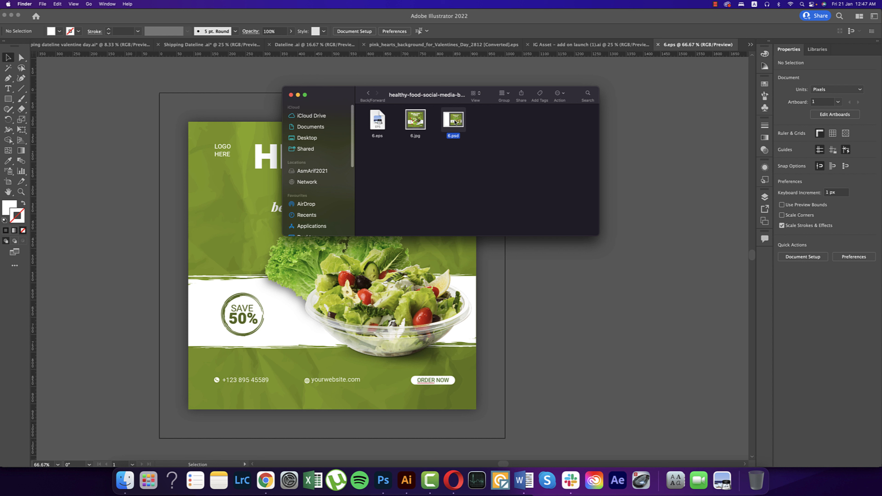
right_click(456, 121)
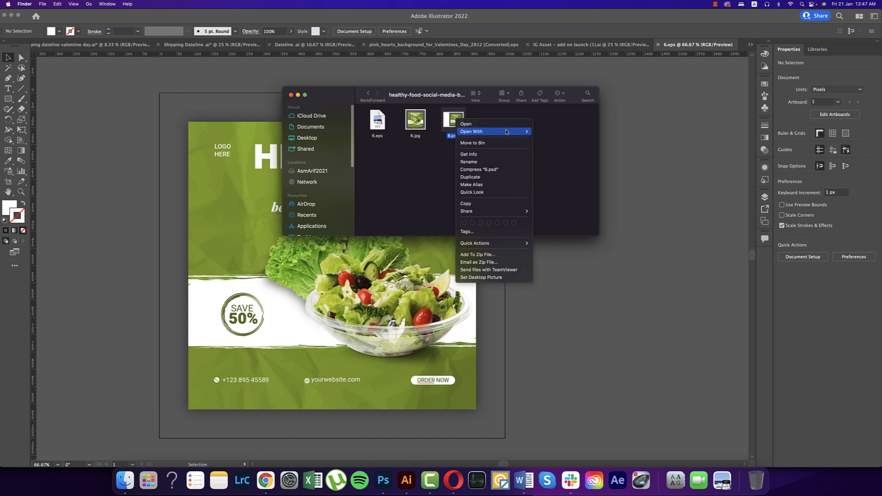
mouse_move(506, 132)
left_click(543, 135)
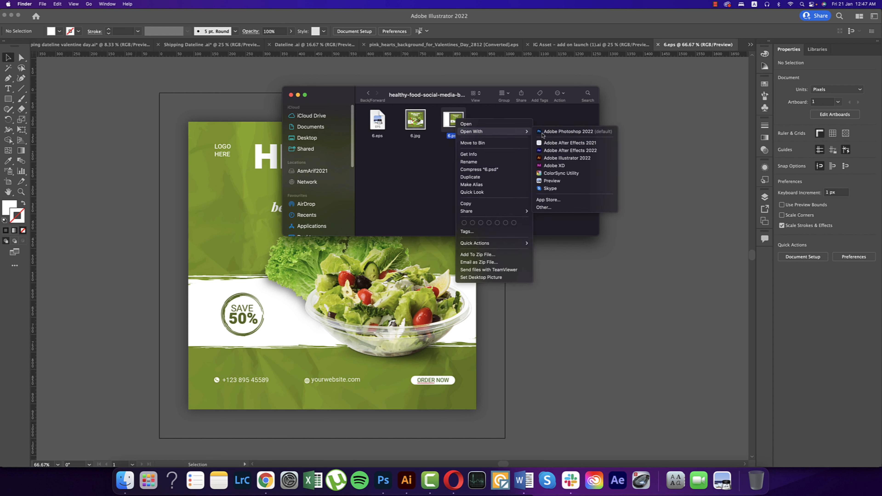
left_click(257, 158)
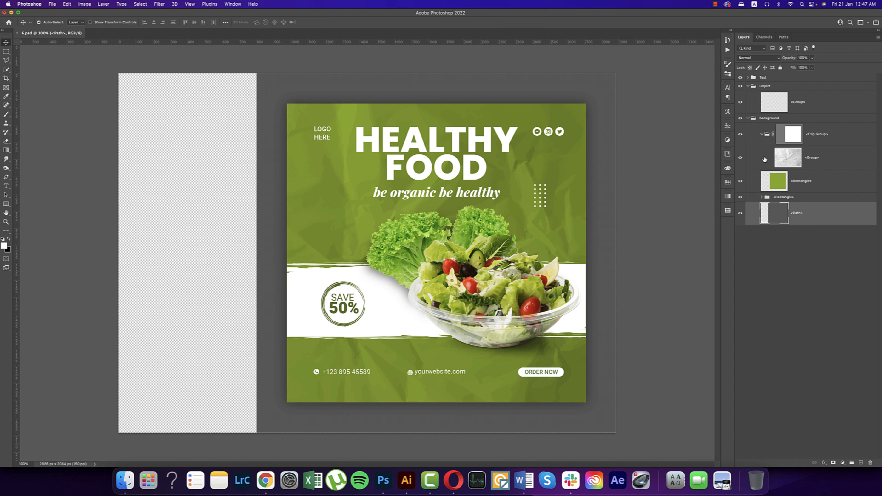
Compare the poster with and without the paper-texture <Group> layer, and leave no layer selected.
left_click(740, 158)
left_click(740, 158)
left_click(157, 236)
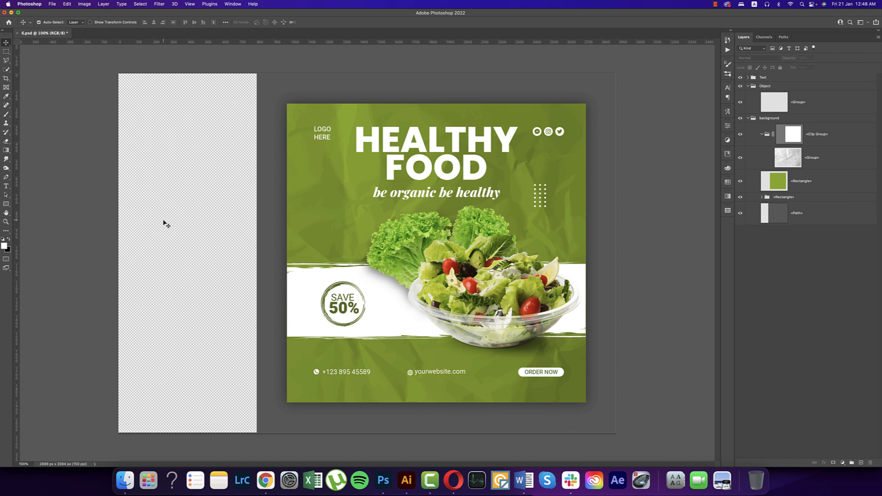
left_click(4, 80)
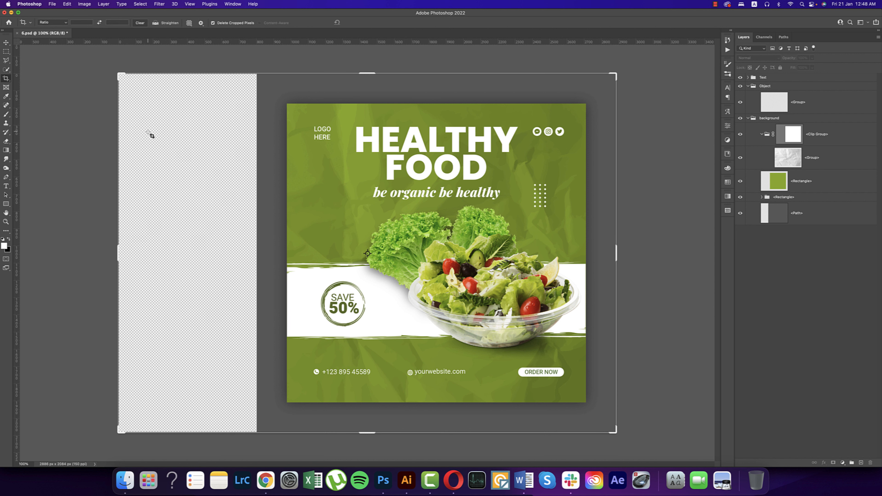
left_click(59, 23)
left_click(52, 46)
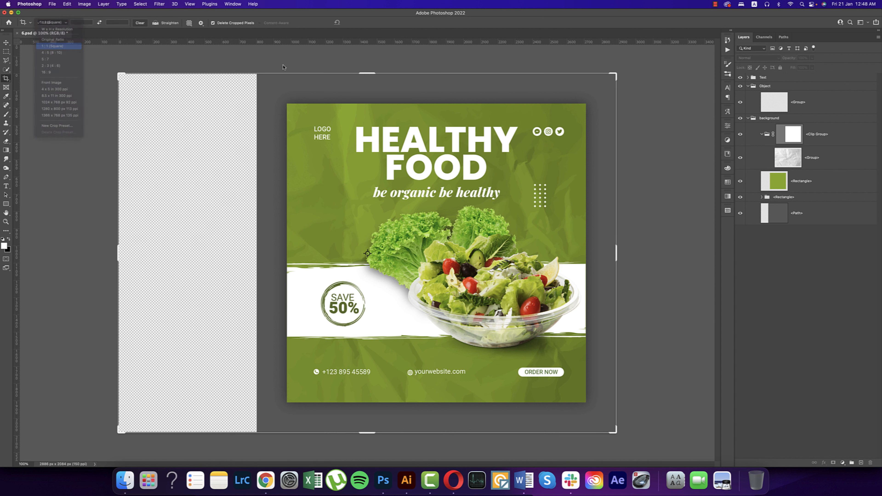
left_click_drag(188, 254, 208, 249)
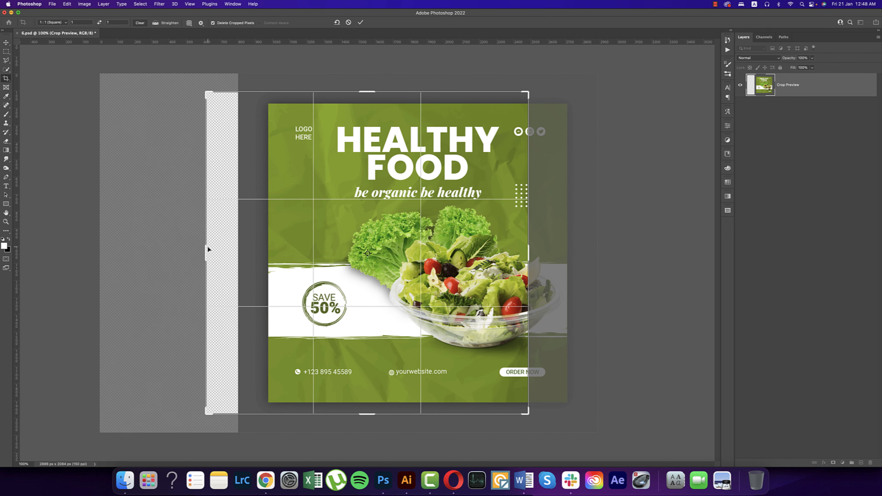
left_click(336, 23)
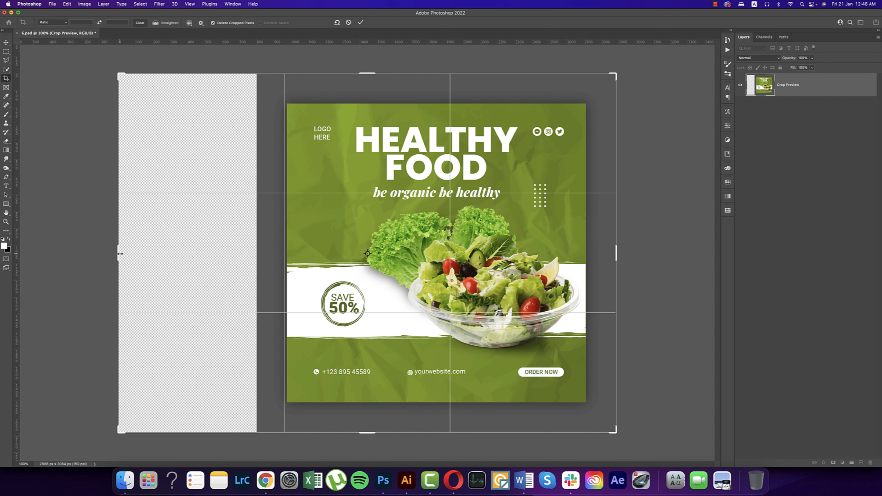
Crop the canvas to cut off the transparent strip beside the poster, and return to the Move tool.
left_click_drag(120, 253, 188, 250)
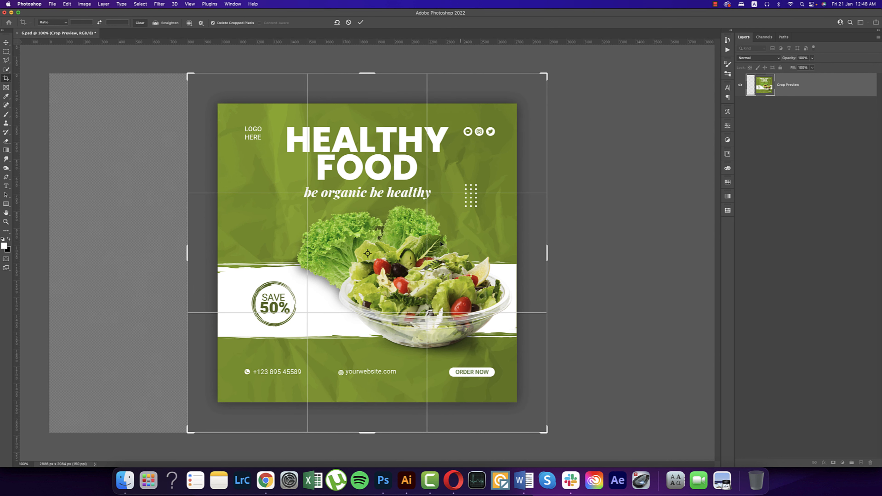
left_click(548, 250)
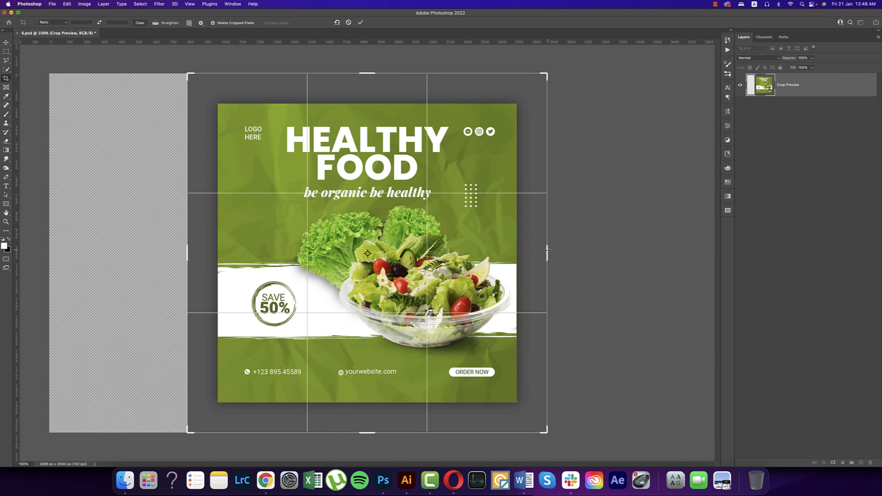
left_click(362, 22)
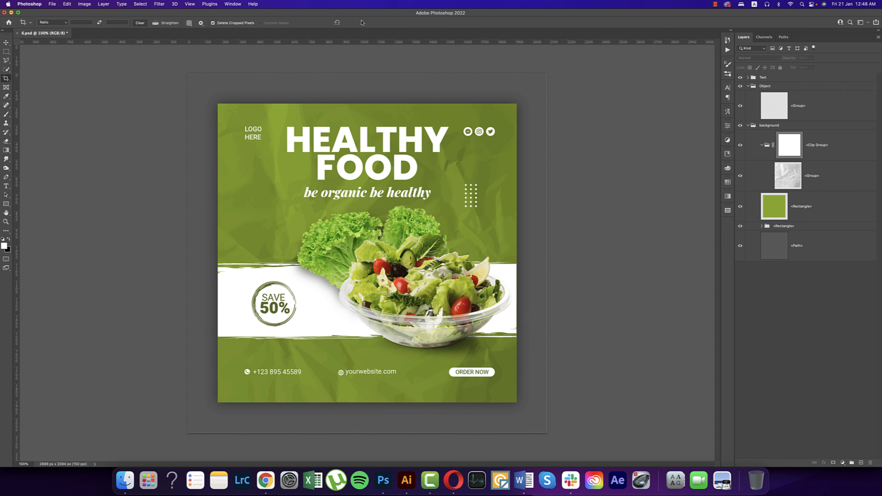
left_click(6, 42)
Identify the bottom <Path> layer by toggling its visibility, expand the <Rectangle> group above it, and rename the <Path> layer as BG.
left_click(762, 226)
left_click(762, 226)
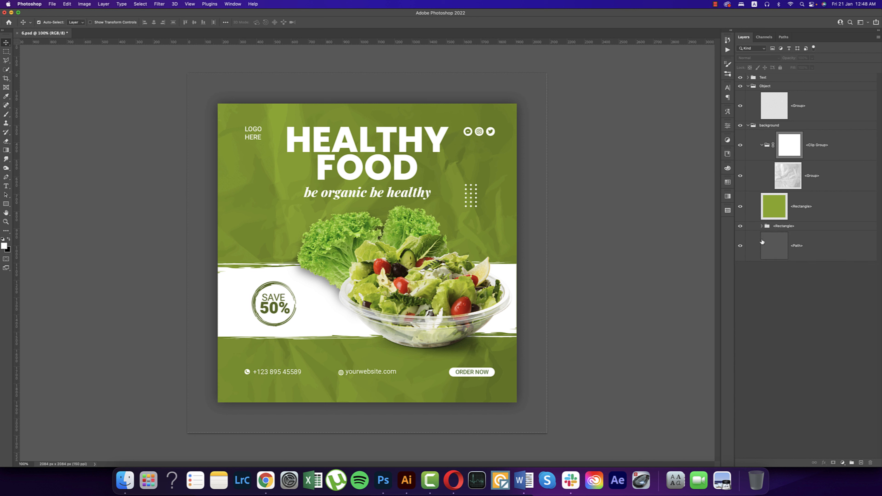
left_click(797, 247)
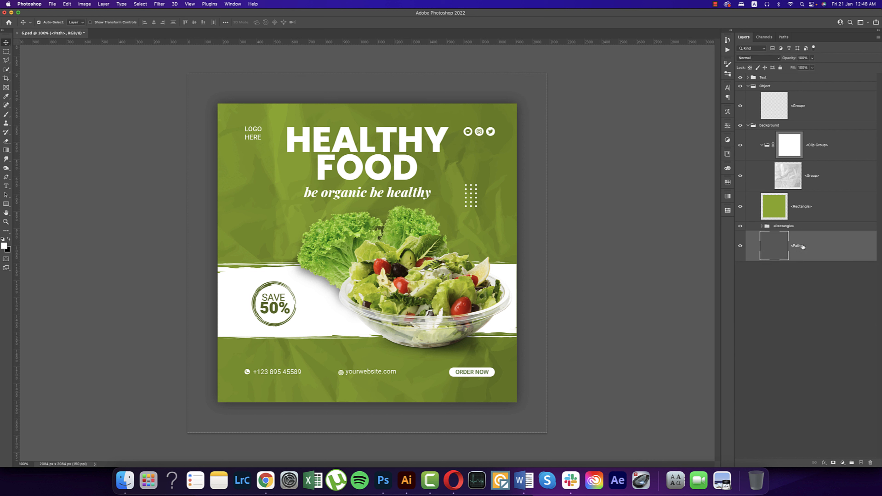
left_click(740, 247)
left_click(740, 248)
left_click(761, 226)
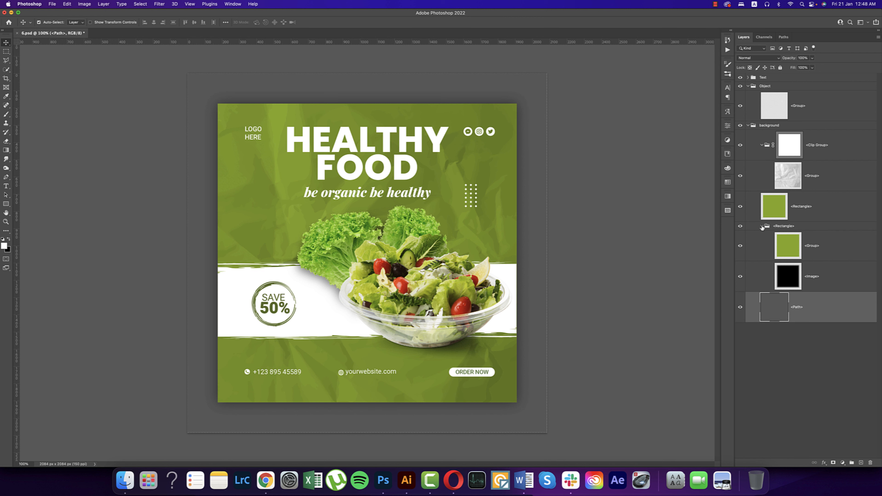
double_click(797, 307)
type("BG")
key("Return")
Identify the <Image> layer in the <Rectangle> group by toggling its visibility and rename it as Drop shadow.
left_click(741, 277)
left_click(740, 276)
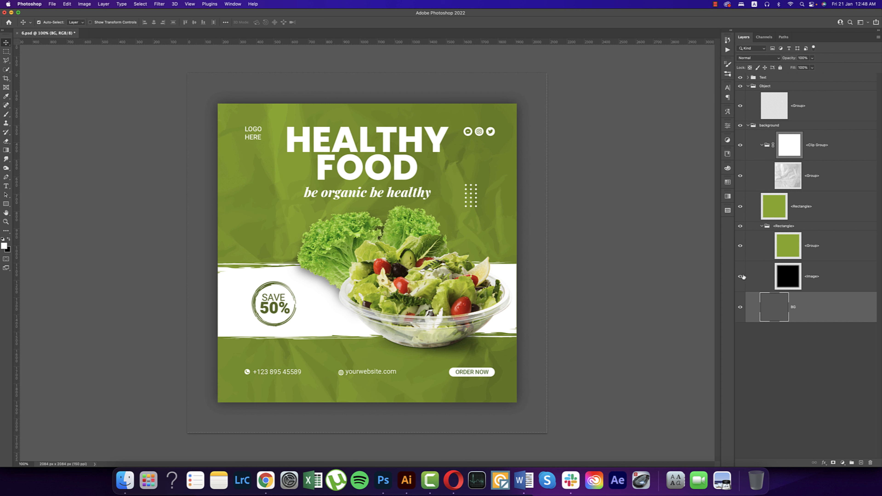
double_click(812, 276)
type("D")
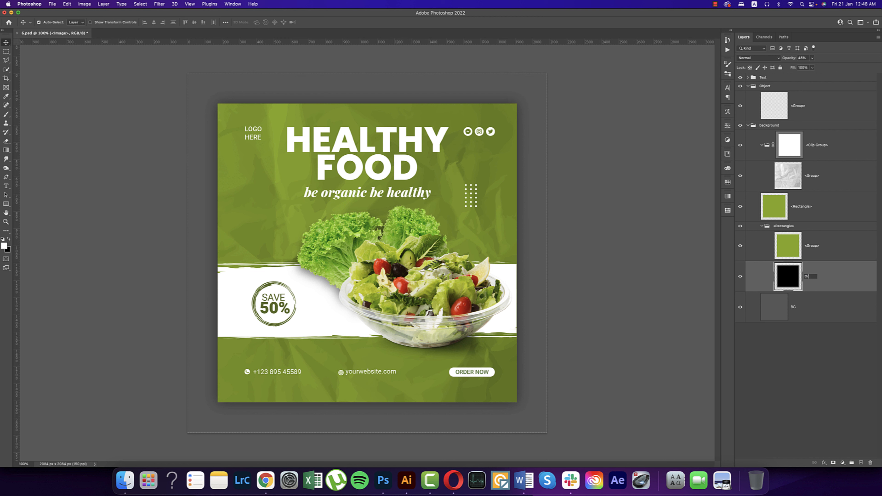
type("rop shadoe")
key("BackSpace")
type("w")
key("Return")
Check what the <Rectangle> group contains by toggling its visibility, and collapse and rename the group as BG.
left_click(812, 246)
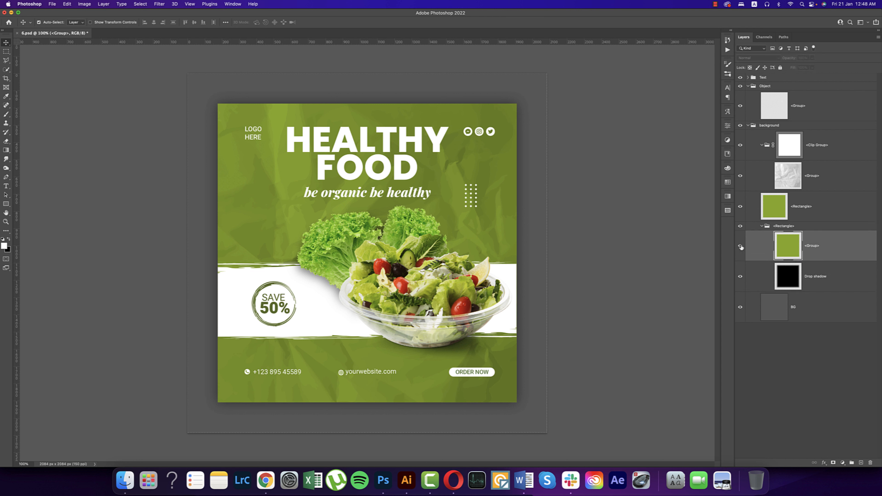
left_click(741, 226)
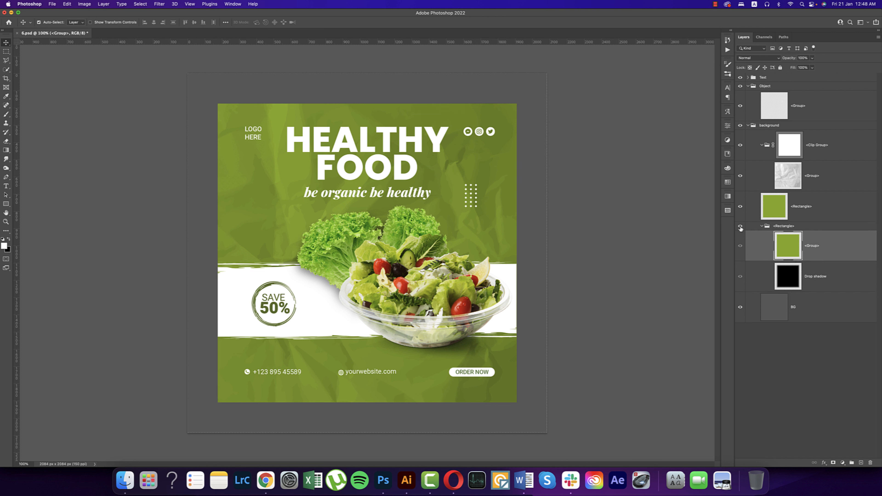
left_click(761, 226)
double_click(777, 225)
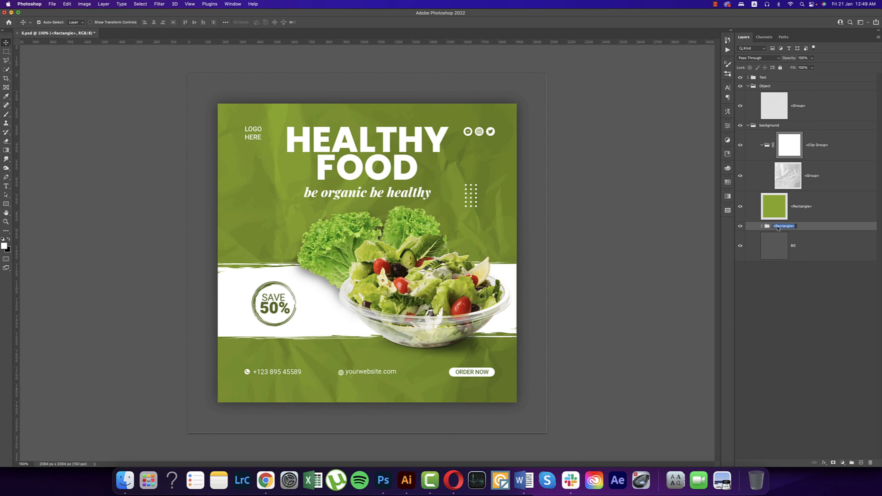
type("BG")
key("Return")
Assign the red color label to the BG group and to the BG layer below it.
right_click(737, 225)
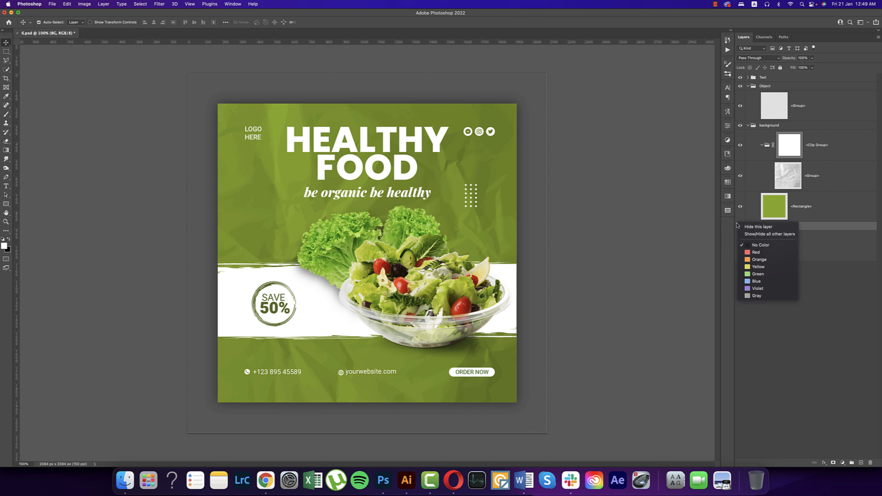
left_click(748, 254)
right_click(741, 237)
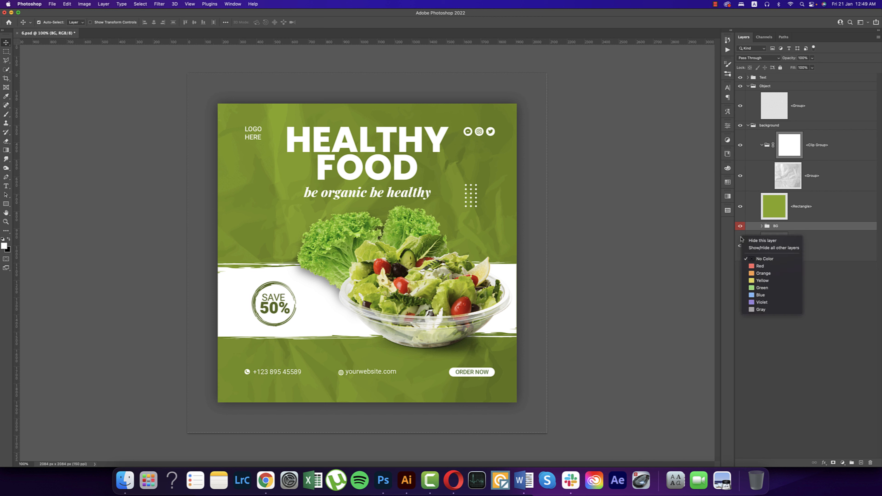
left_click(751, 267)
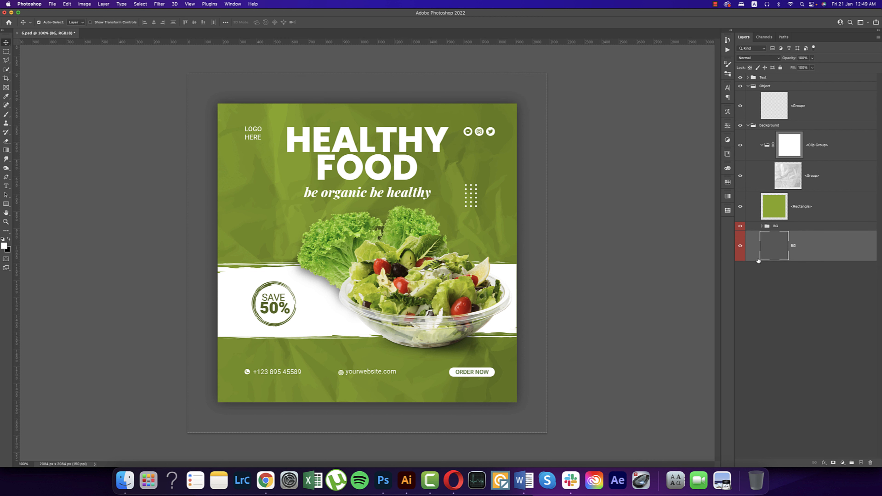
Check the <Rectangle> layer, the paper-texture <Group> layer and the <Clip Group> by toggling their visibility, and select the background group.
left_click(741, 208)
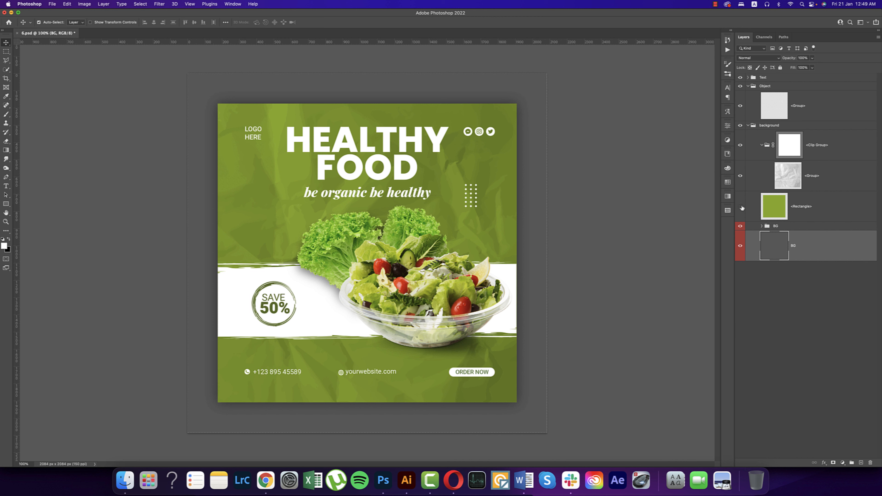
left_click(741, 176)
left_click(740, 177)
left_click(741, 177)
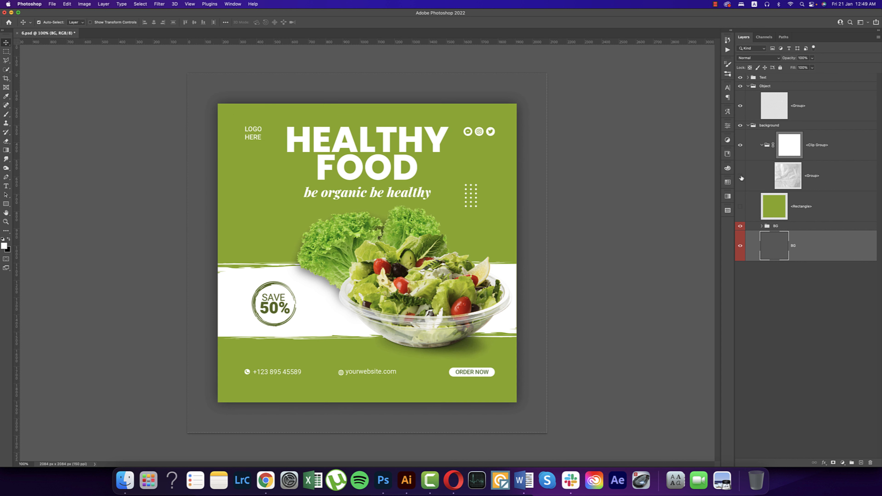
left_click(741, 176)
left_click(808, 212)
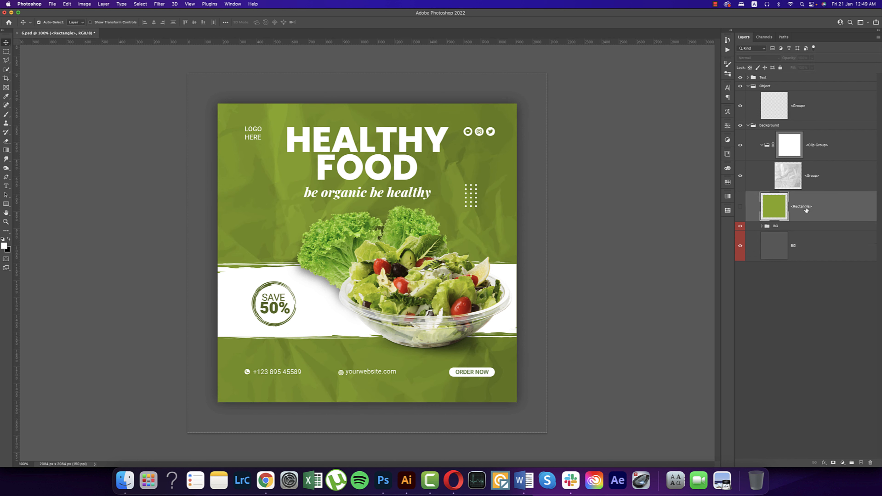
left_click(740, 206)
left_click(741, 146)
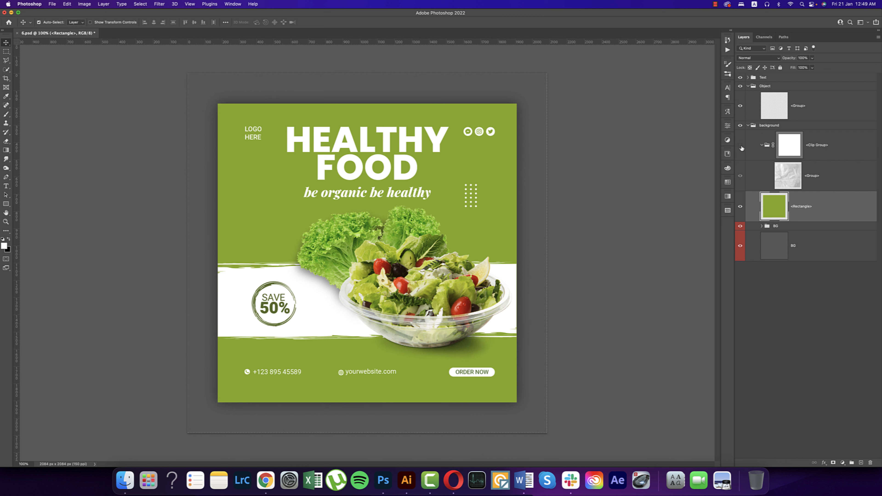
left_click(741, 146)
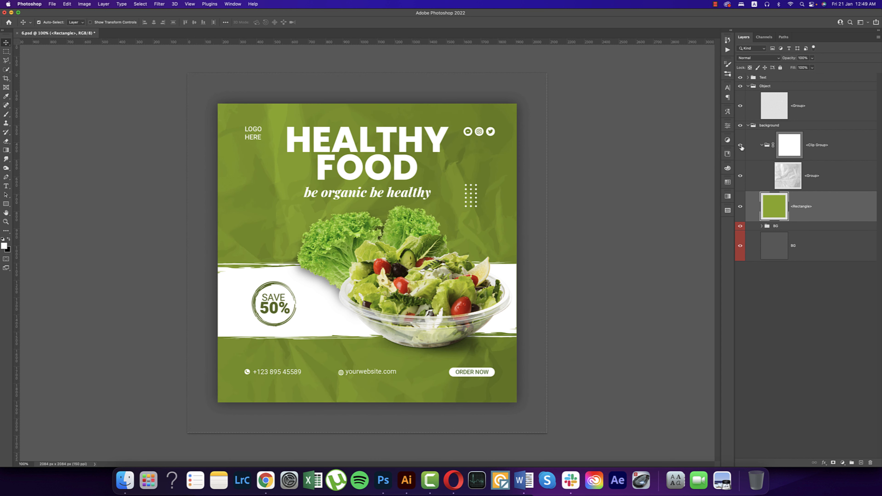
left_click(744, 126)
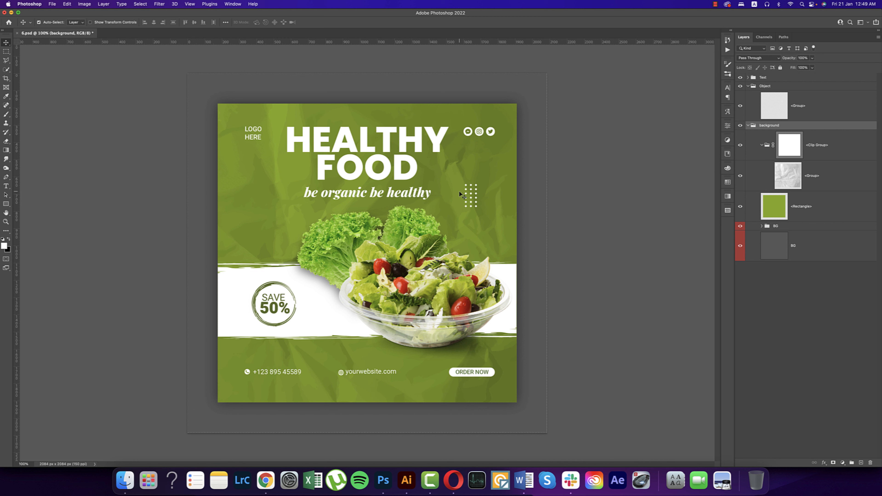
Expand the Text group, look through its layers, and identify and select the "be organic be healthy" text layer by toggling its visibility.
left_click(747, 78)
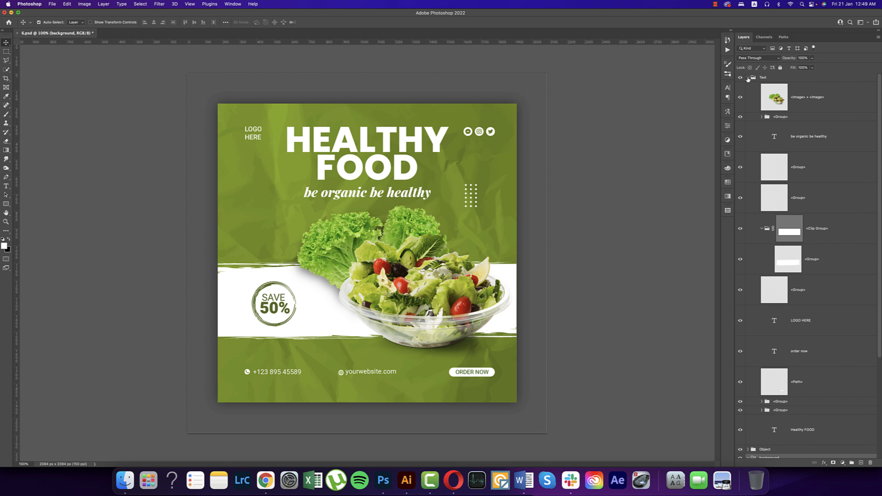
scroll(779, 157, "down", 5)
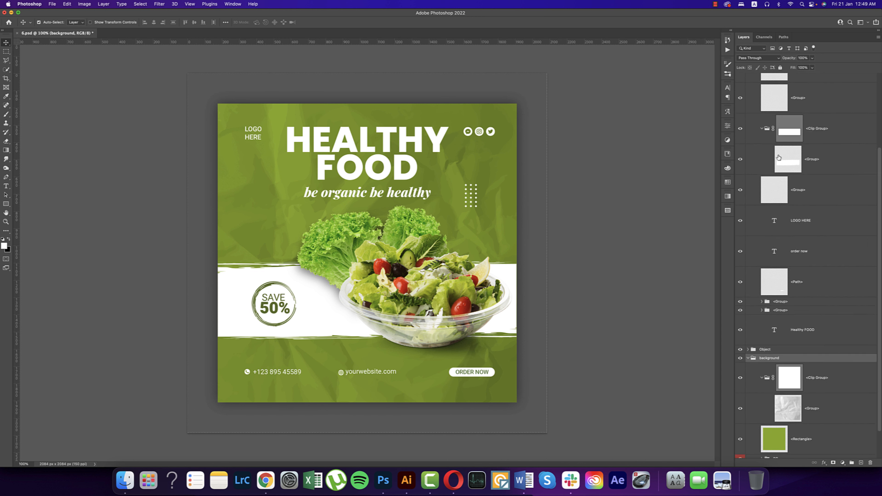
scroll(779, 157, "up", 5)
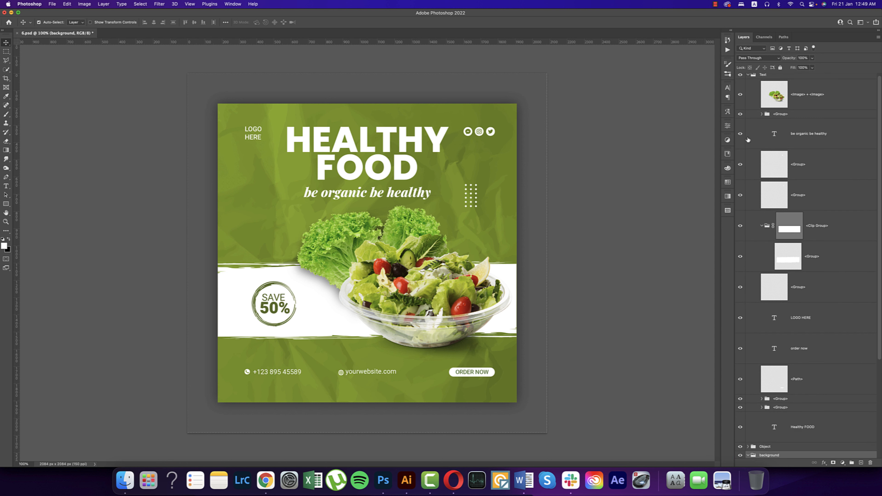
left_click(740, 134)
left_click(740, 134)
left_click(833, 140)
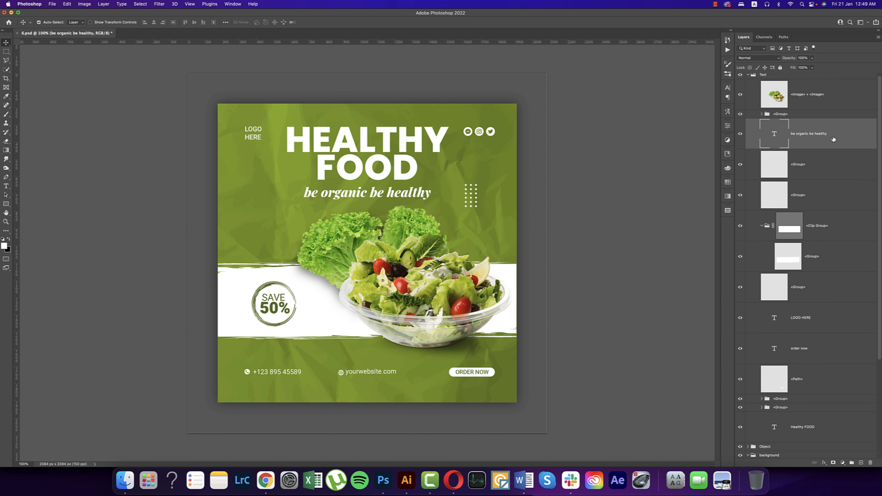
Change the font of the "be organic be healthy" tagline to Sathu.
left_click(727, 88)
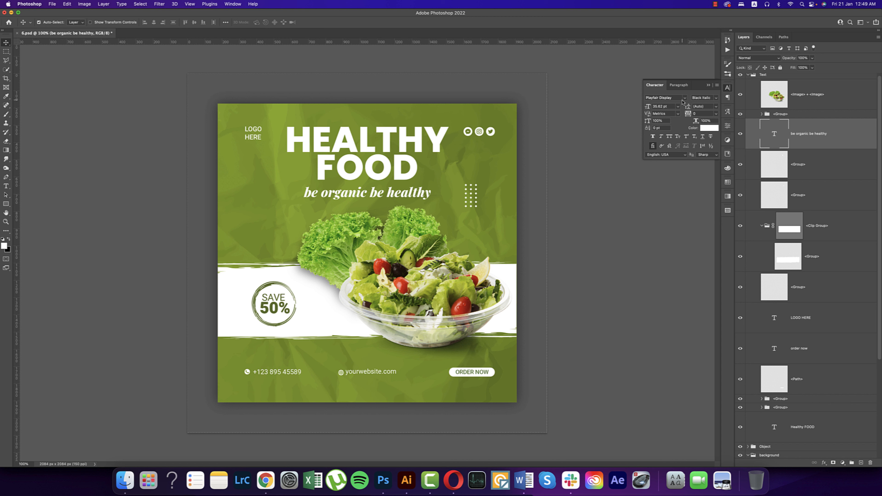
left_click(673, 98)
left_click(686, 99)
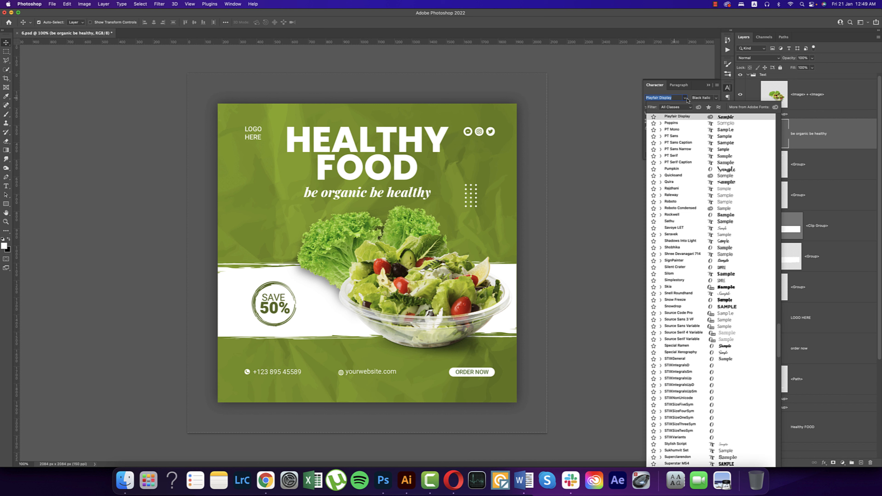
left_click(705, 221)
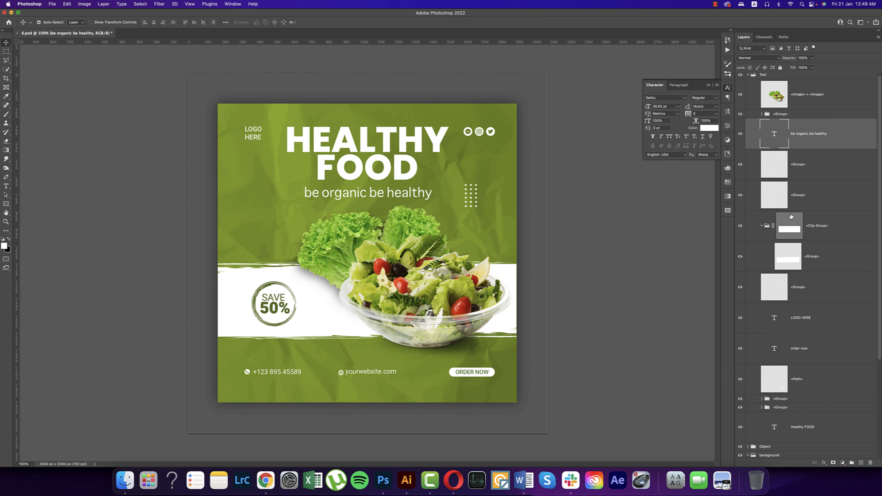
Check the LOGO HERE text layer by toggling its visibility and select the "order now" text layer.
scroll(803, 244, "down", 2)
left_click(740, 275)
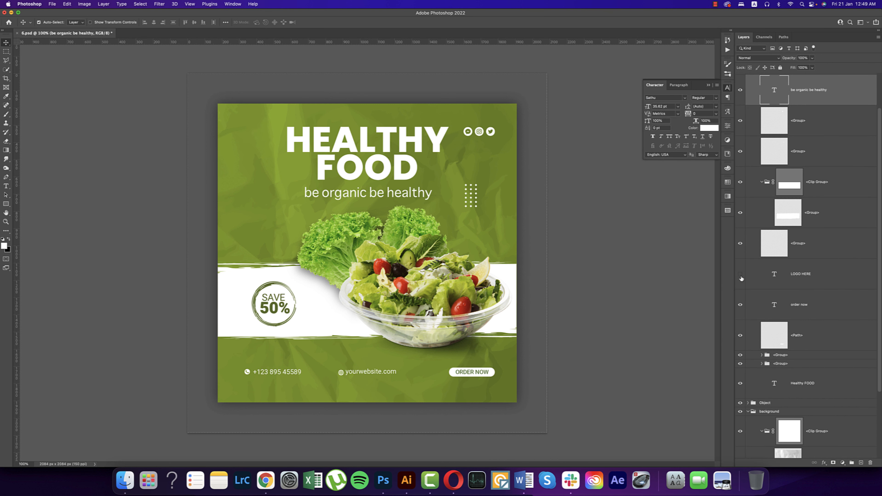
left_click(741, 276)
left_click(792, 306)
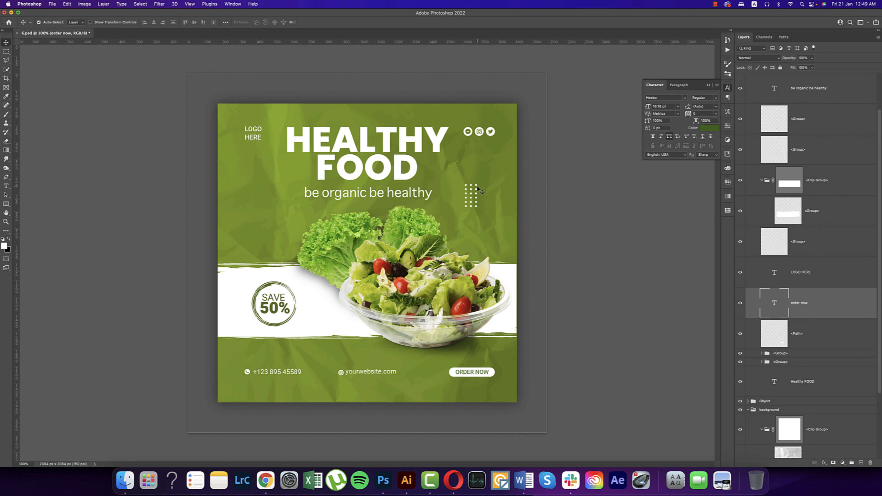
Change the font of the Healthy FOOD headline to Arial Black.
left_click(436, 146)
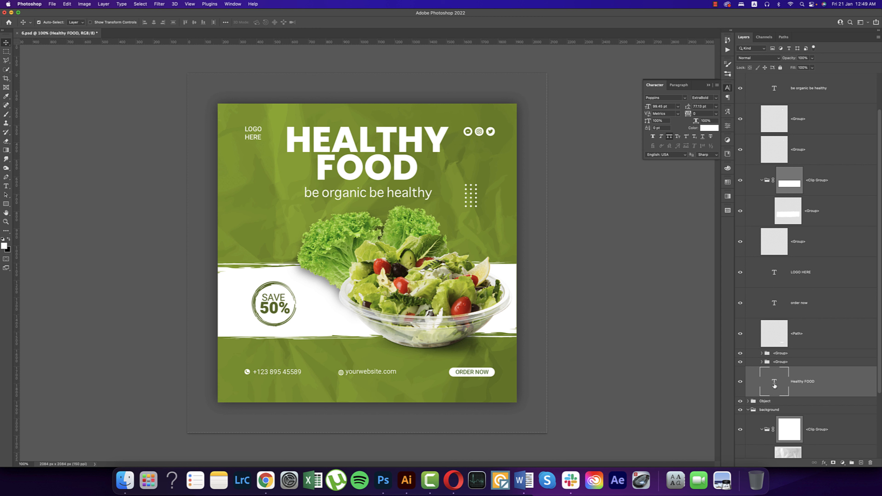
left_click(684, 98)
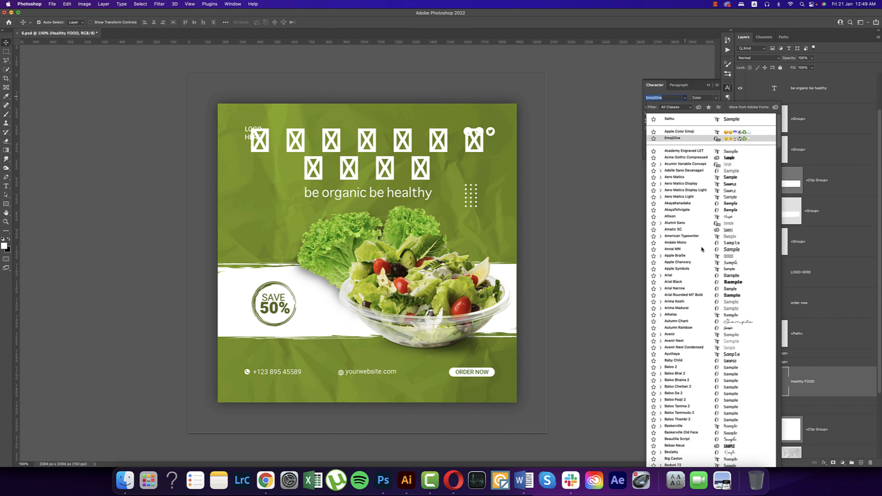
left_click(715, 284)
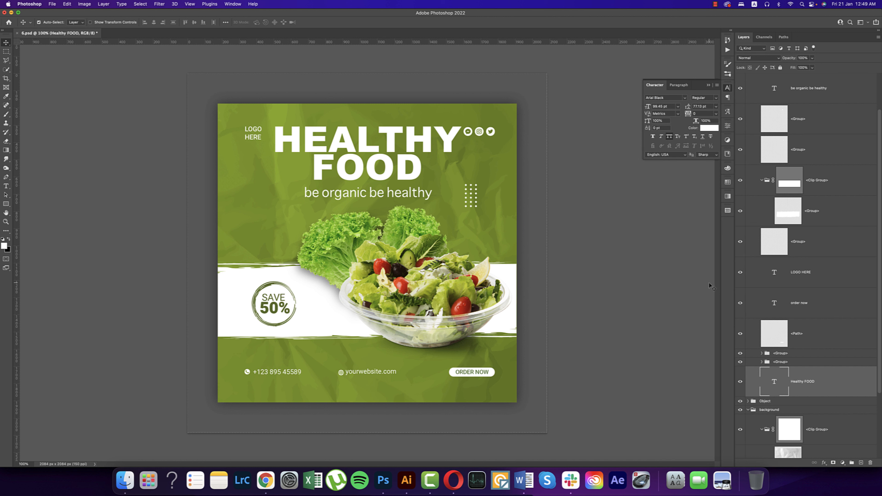
Add a red Color Overlay (#d32302) to the <Group> layer holding the brushed circle around SAVE 50%.
left_click(498, 134)
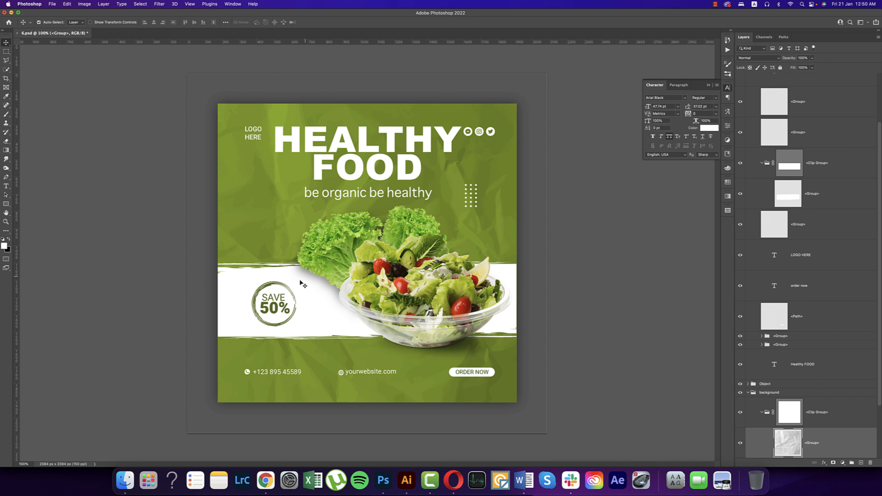
left_click(271, 287)
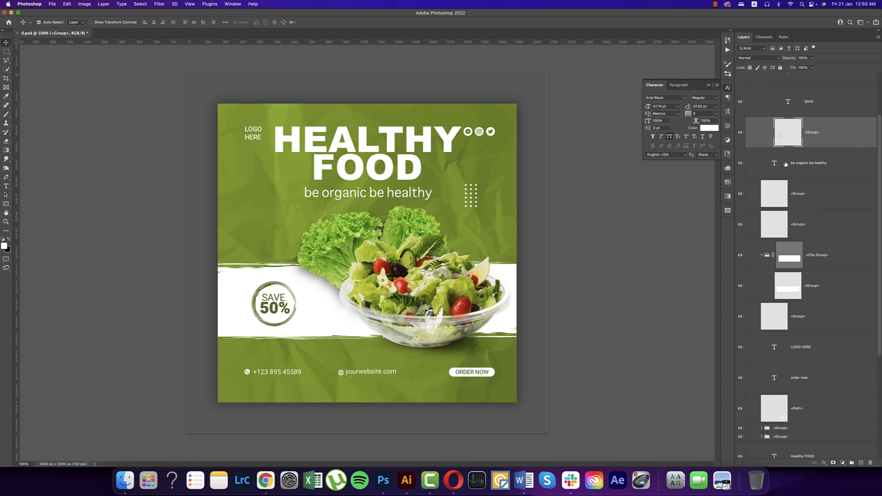
right_click(811, 135)
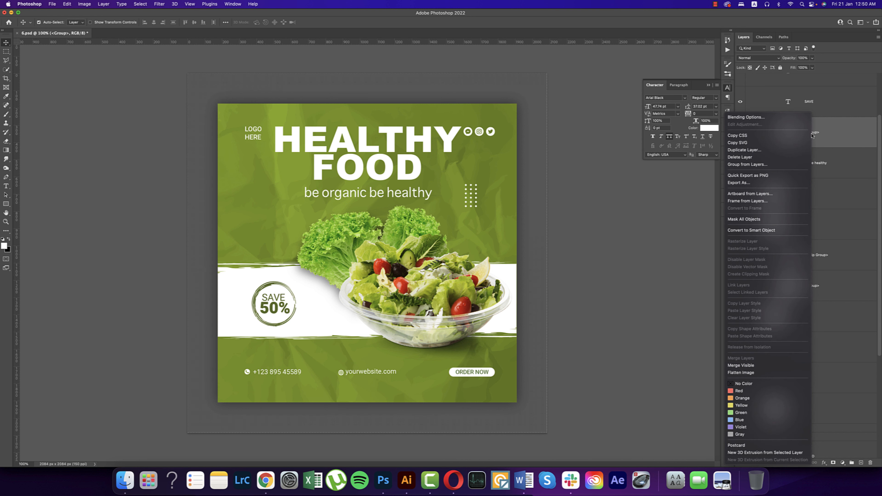
left_click(763, 119)
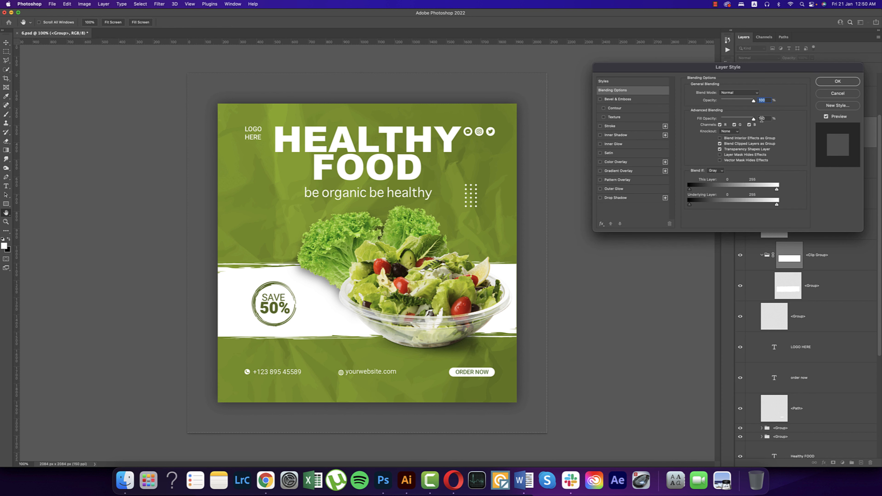
left_click(600, 162)
left_click(617, 162)
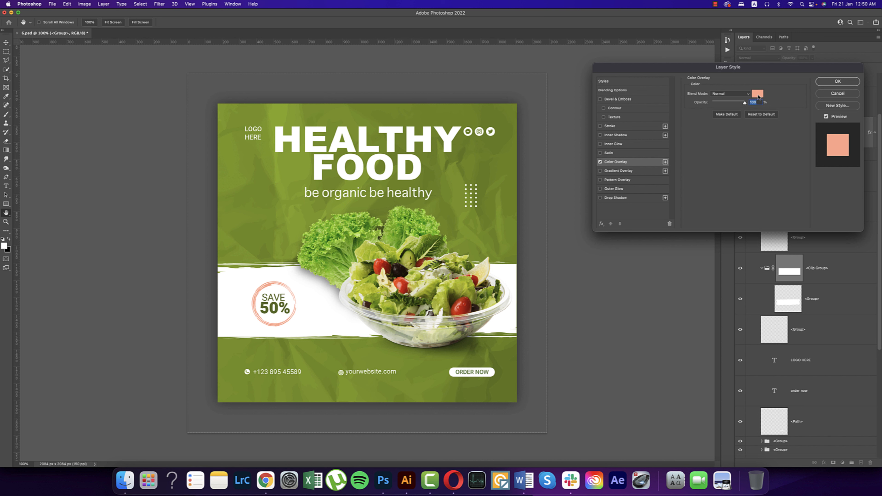
left_click(758, 94)
left_click(737, 173)
left_click(813, 158)
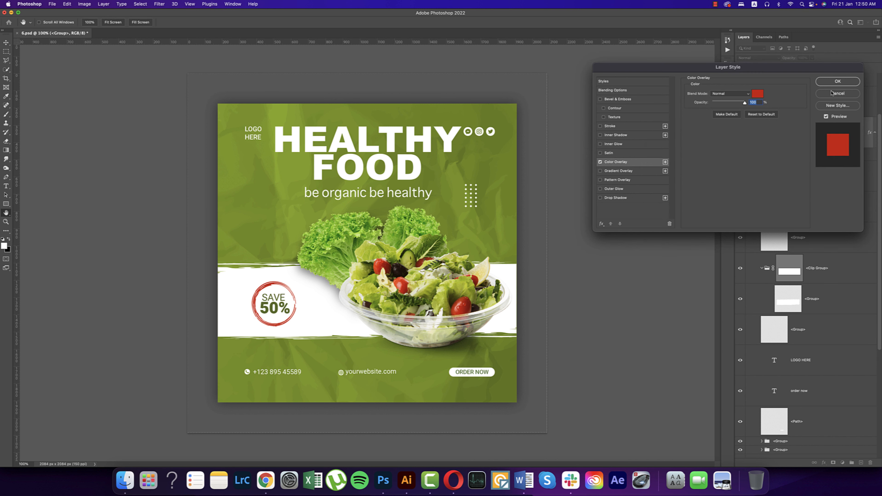
left_click(837, 81)
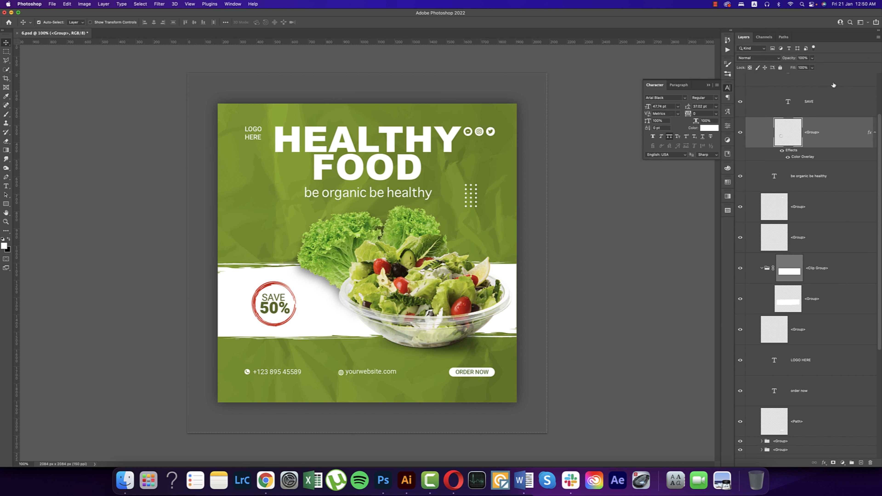
Add a Color Overlay effect to the <Path> layer that forms the ORDER NOW button.
left_click(485, 369)
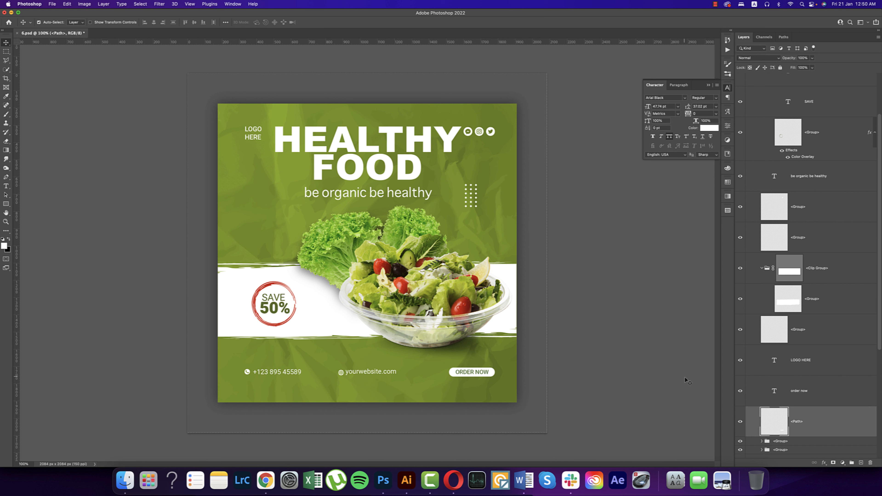
right_click(827, 428)
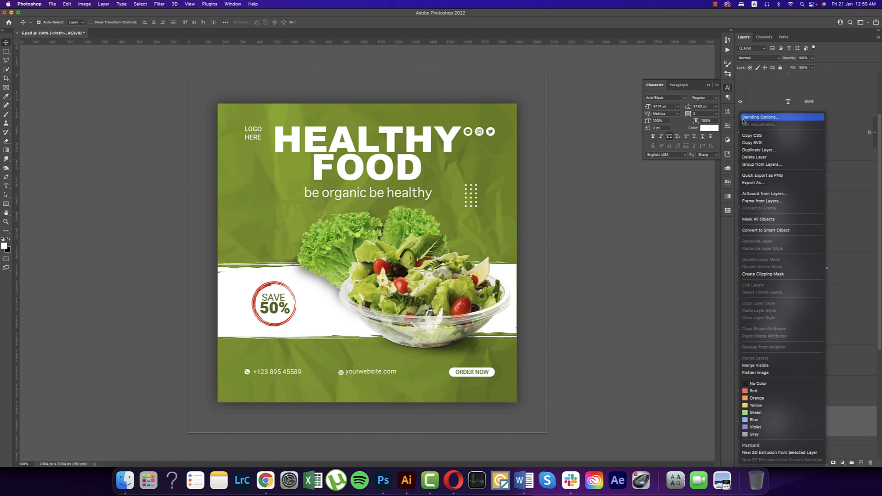
left_click(747, 117)
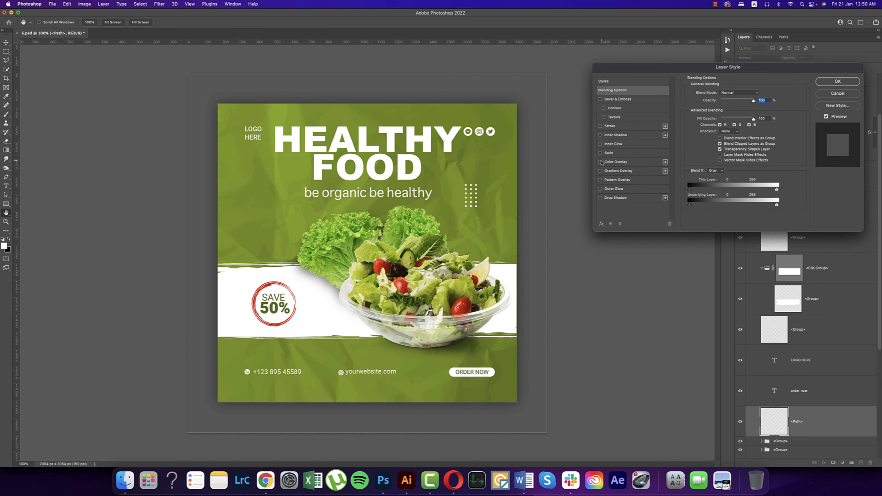
left_click(600, 162)
left_click(615, 162)
Try several overlay colors sampled from the poster's background and salad on the ORDER NOW button, including green, yellow and dark red.
left_click(756, 94)
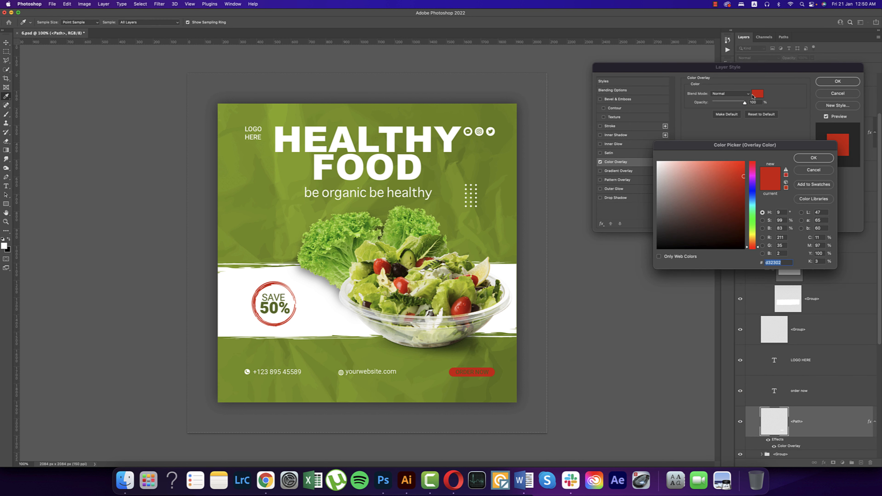
left_click(487, 193)
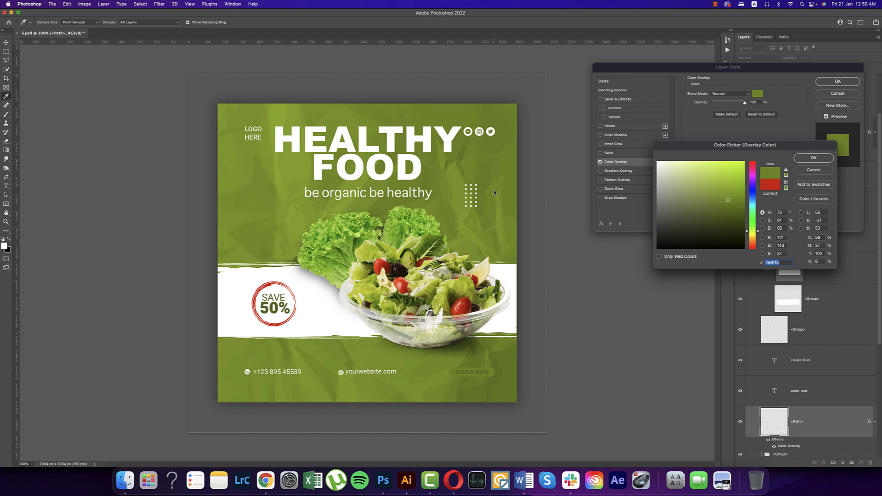
left_click(508, 267)
left_click(478, 274)
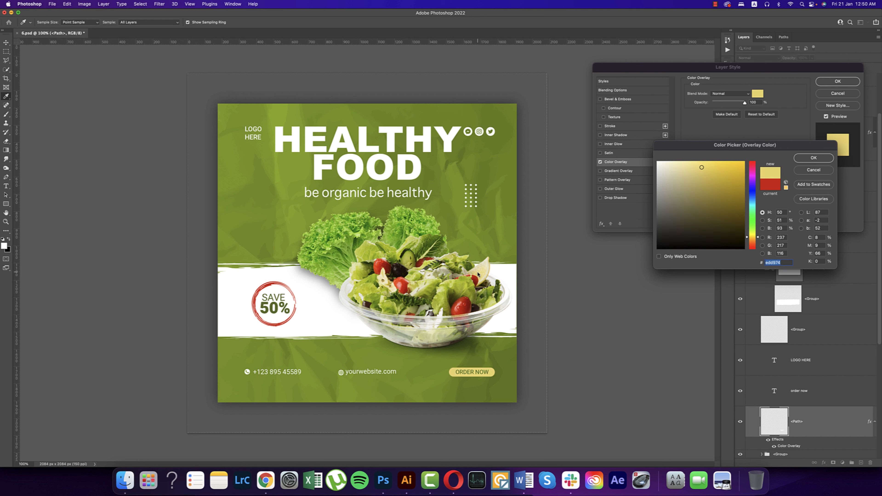
left_click(420, 263)
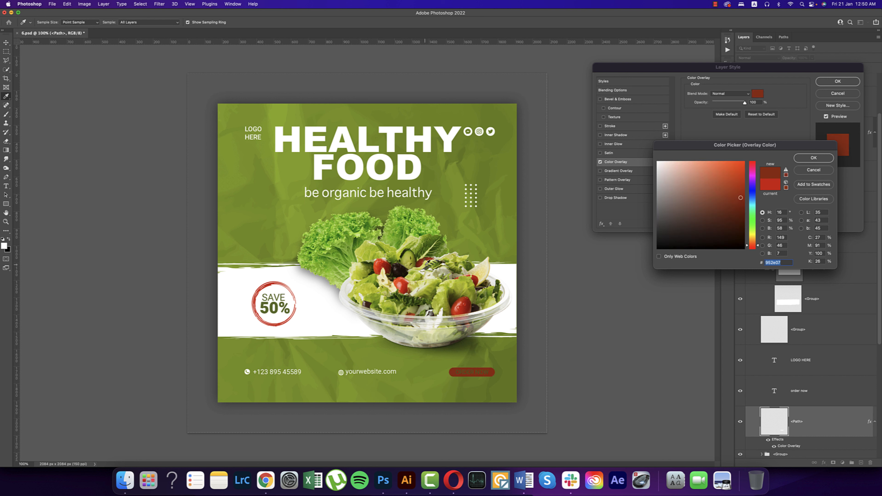
left_click(467, 305)
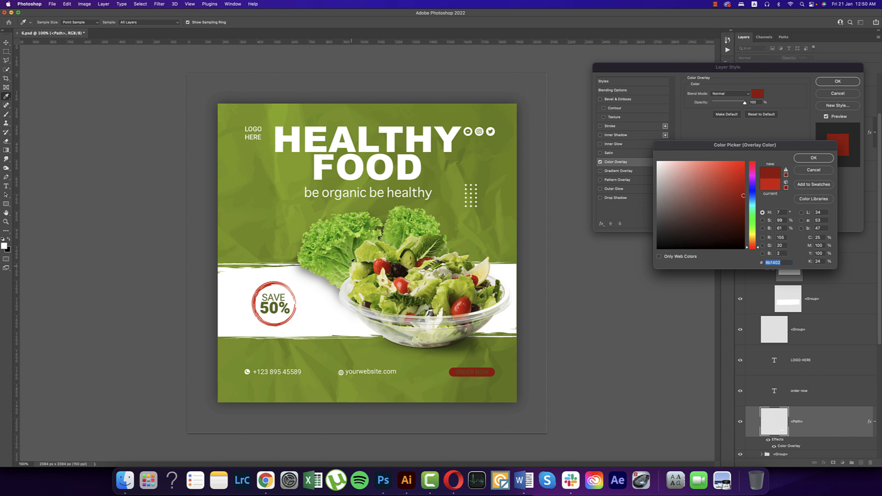
left_click(338, 245)
left_click(355, 175)
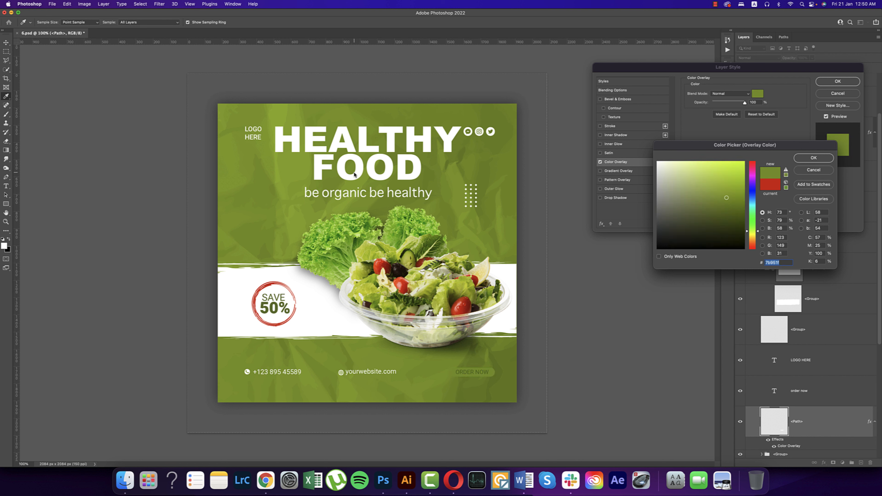
left_click(424, 298)
left_click(411, 305)
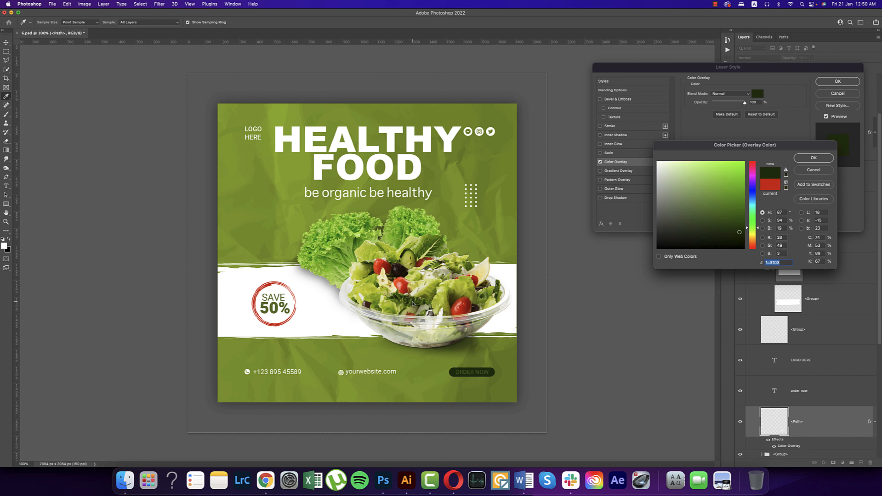
Set the ORDER NOW button's Color Overlay to red #d32302, sampled from the SAVE 50% circle, and apply the layer style.
left_click(264, 289)
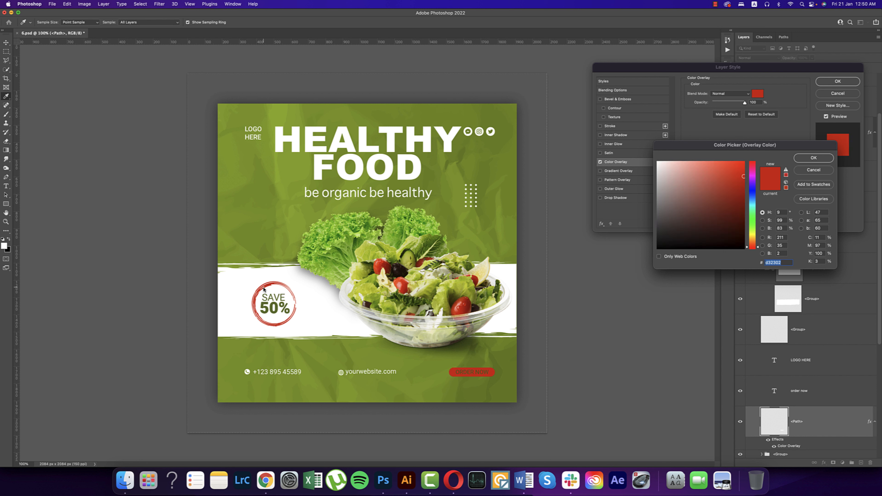
left_click(804, 160)
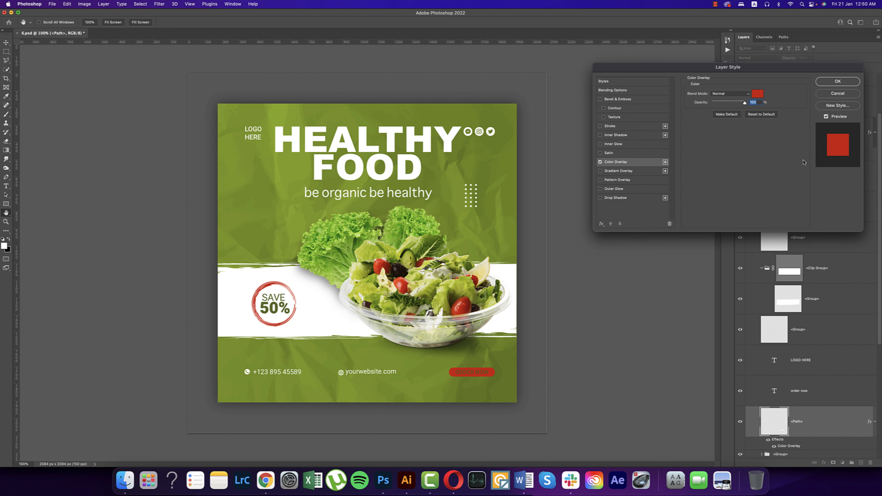
left_click(837, 81)
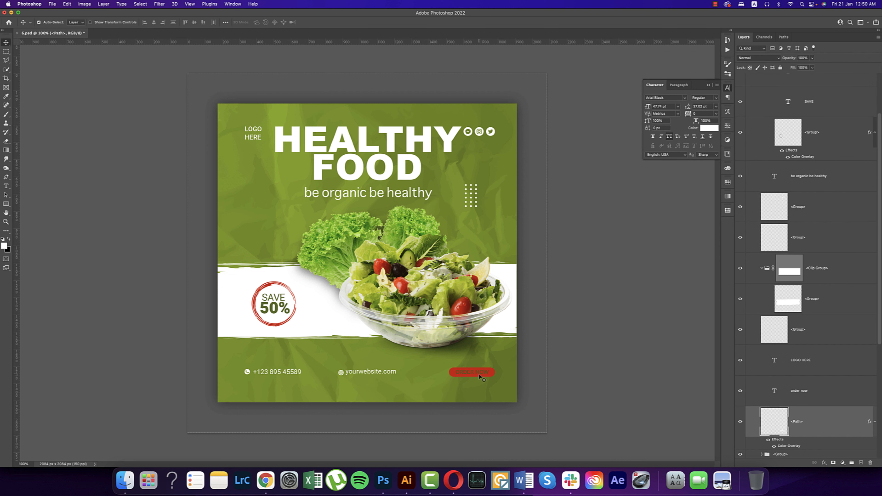
Change the color of the "order now" text to white, sampled from the poster's white band.
left_click(480, 374)
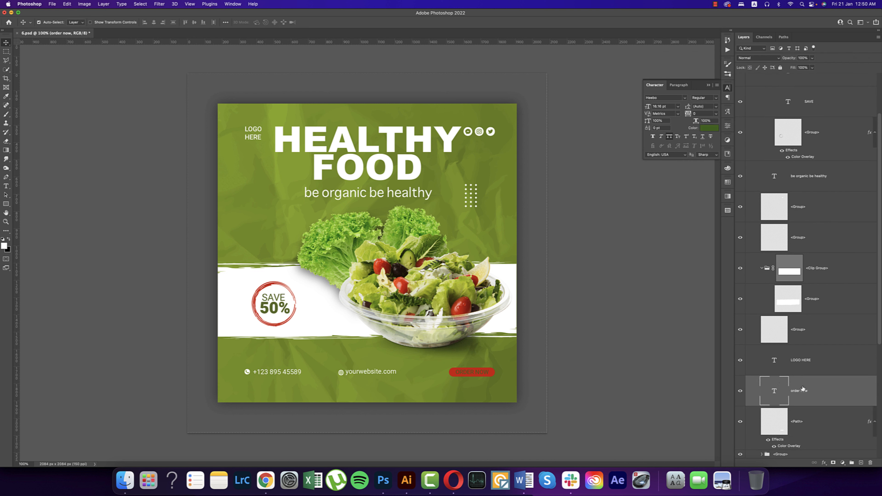
left_click(709, 128)
left_click(336, 317)
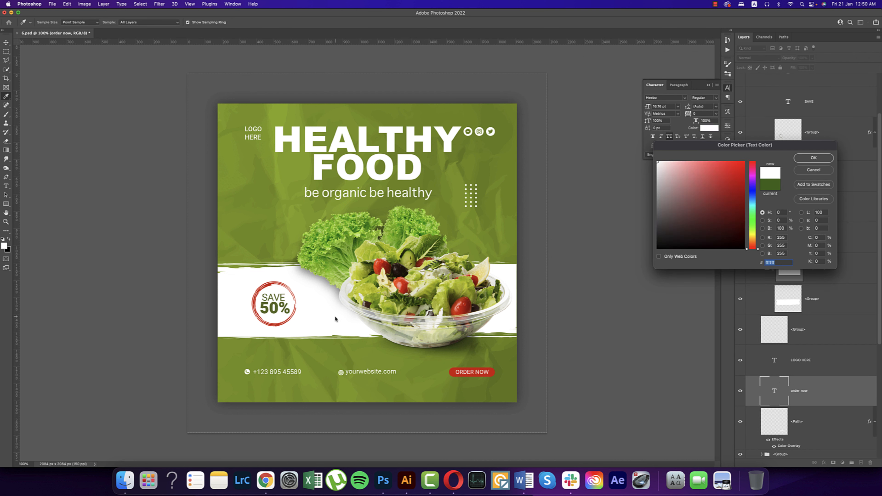
left_click(806, 157)
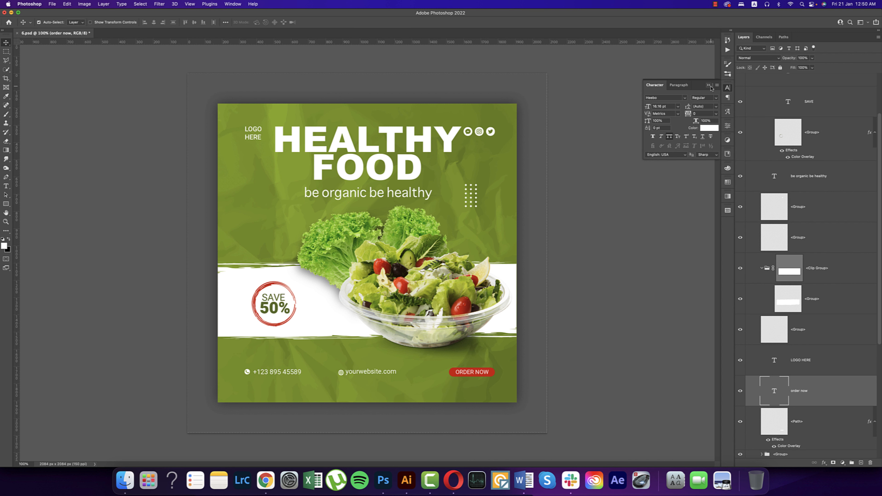
Collapse the character settings and save 6.psd with no layer selected.
left_click(708, 85)
left_click(621, 212)
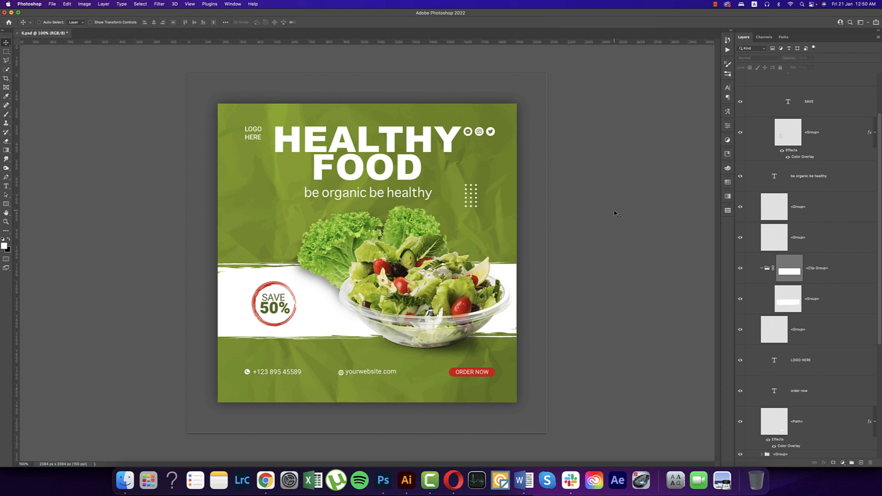
key("super+s")
Check the salad image layer by toggling its visibility off and on, leaving it deselected.
left_click(457, 284)
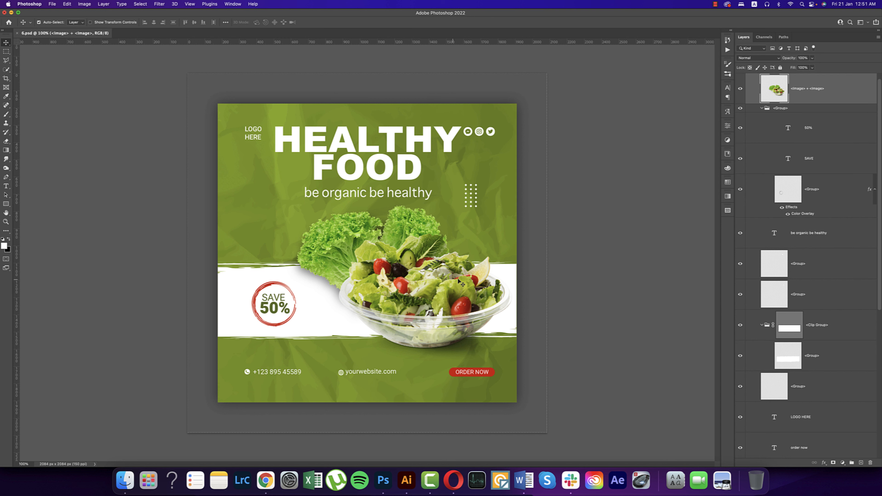
left_click(741, 89)
left_click(741, 89)
left_click(579, 288)
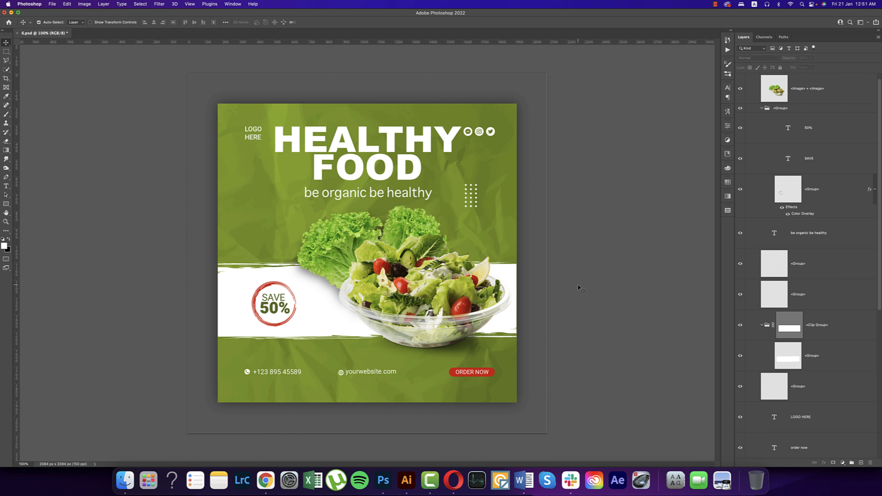